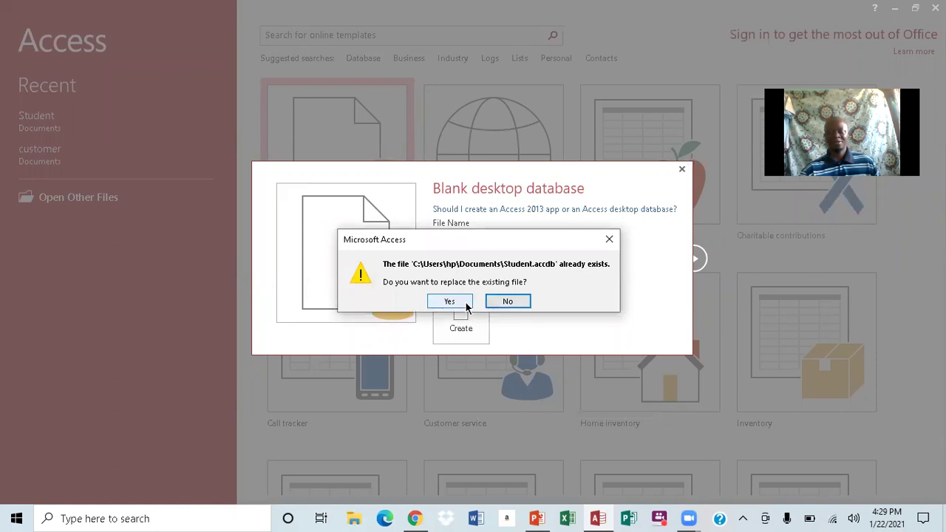
# - Decline replacing the existing file and create the blank desktop database Student.accdb in the Desktop folder instead
pyautogui.click(498, 302)
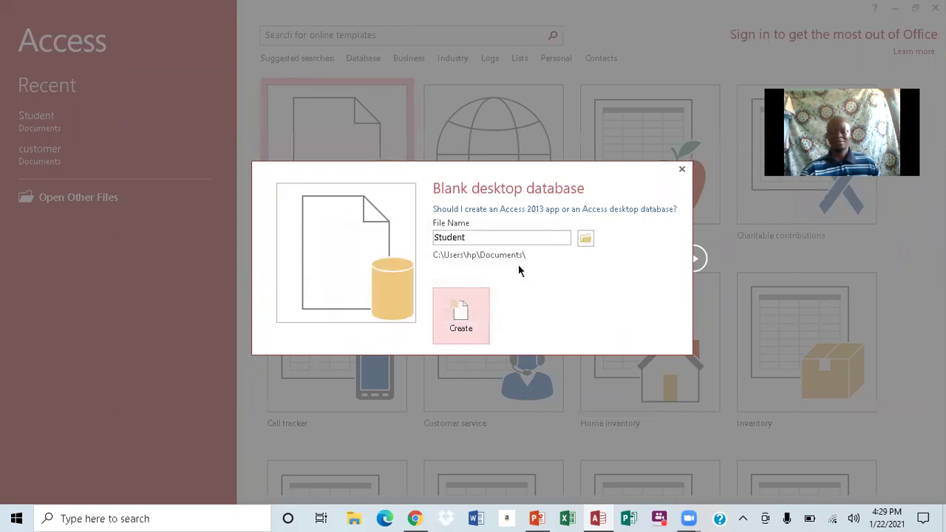
pyautogui.click(588, 245)
pyautogui.click(585, 239)
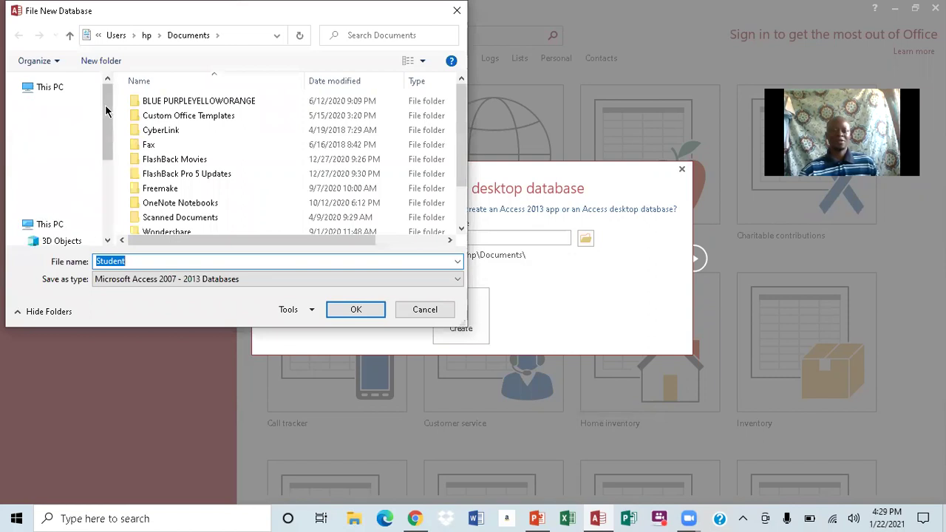
pyautogui.click(65, 108)
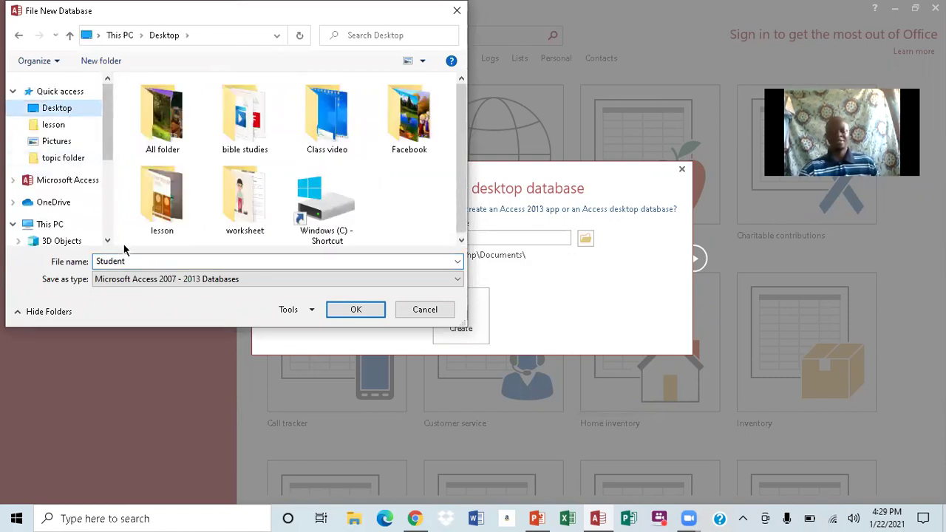
pyautogui.click(356, 309)
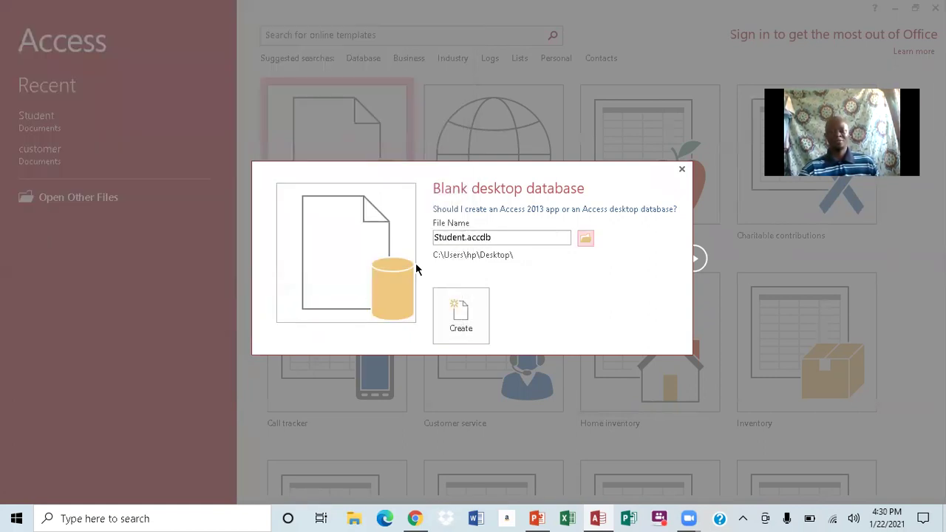
pyautogui.click(462, 314)
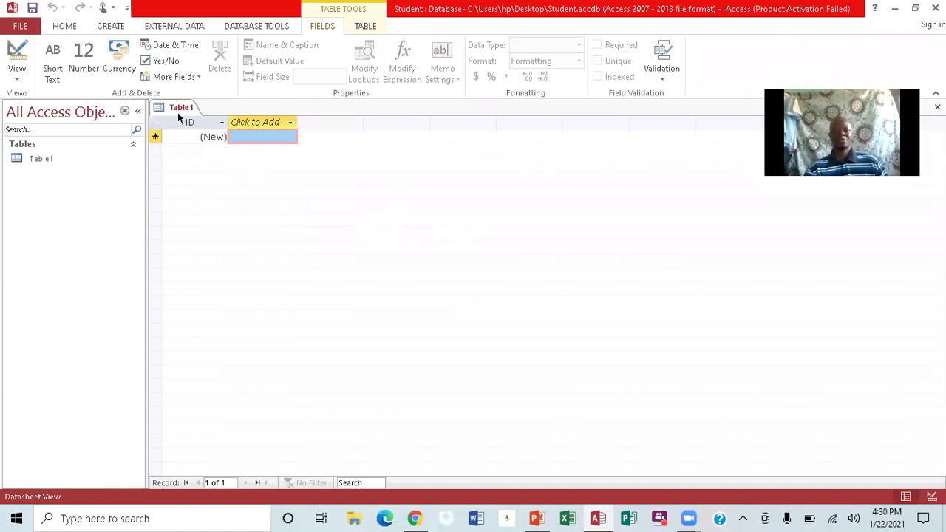
# - Close the default empty table and check the task list on the DATABASE slide in PowerPoint, returning to Access
pyautogui.rightClick(180, 111)
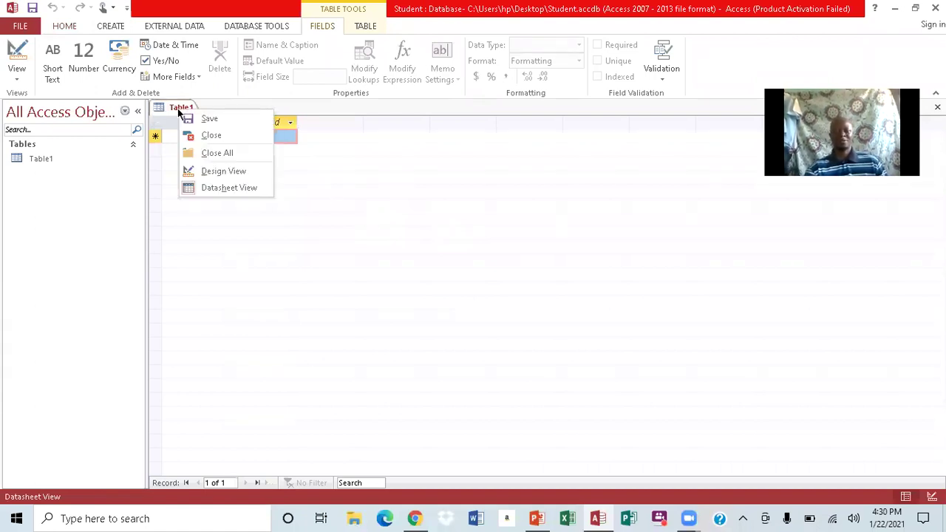
pyautogui.click(216, 141)
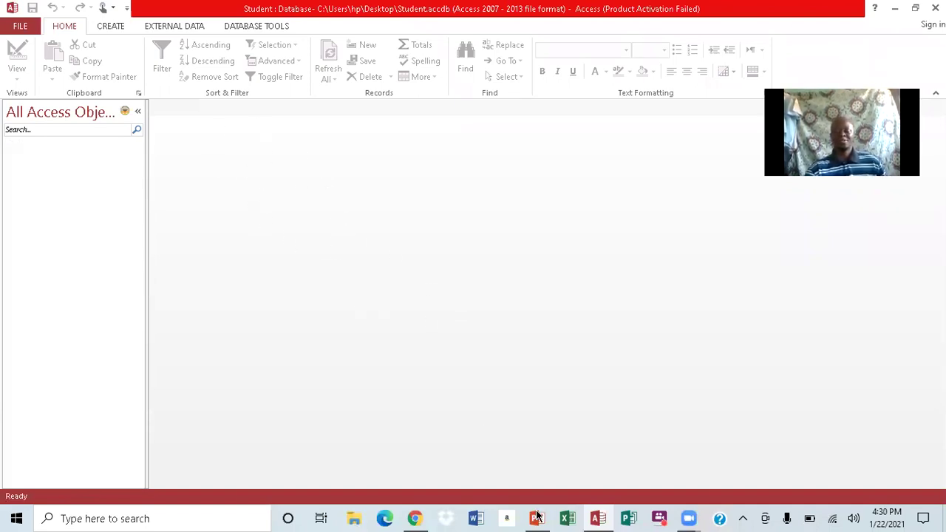
pyautogui.click(540, 467)
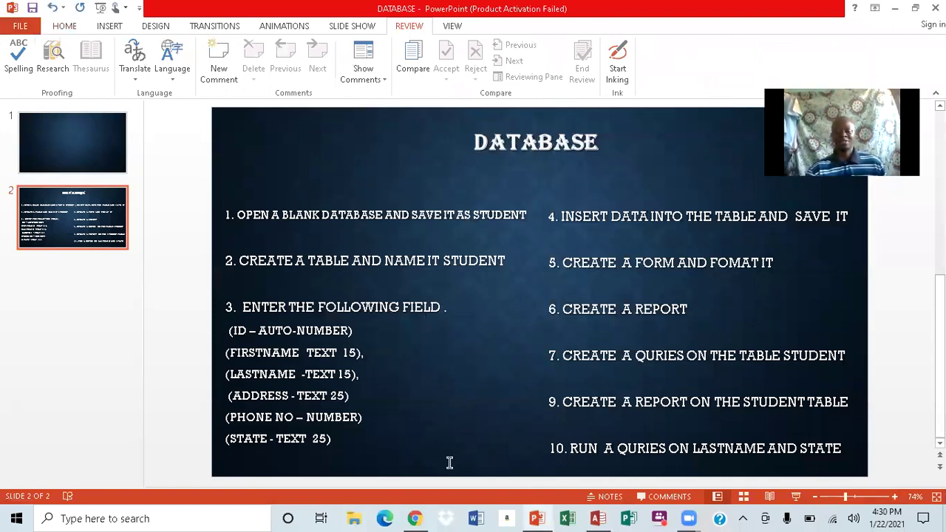
pyautogui.click(604, 464)
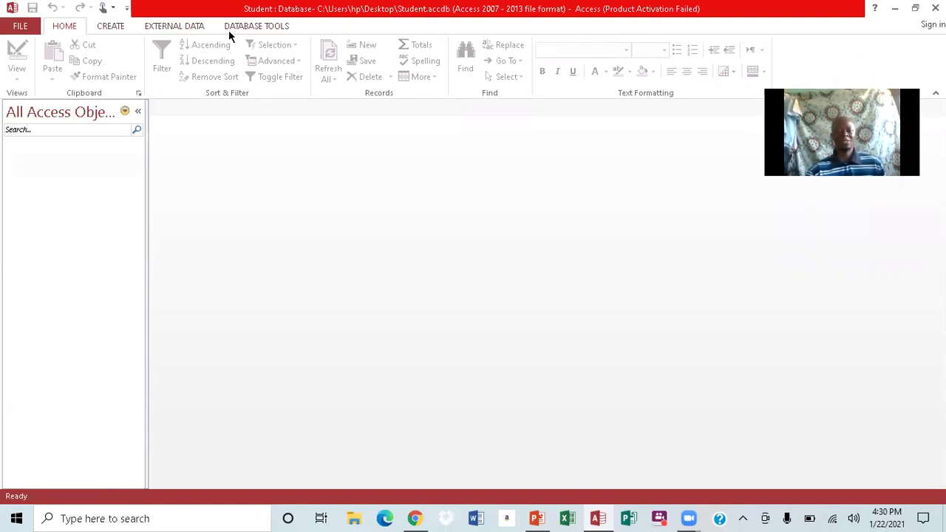
# - Create a new table in Design view and review the required fields on the DATABASE slide in PowerPoint, returning to Access
pyautogui.click(112, 29)
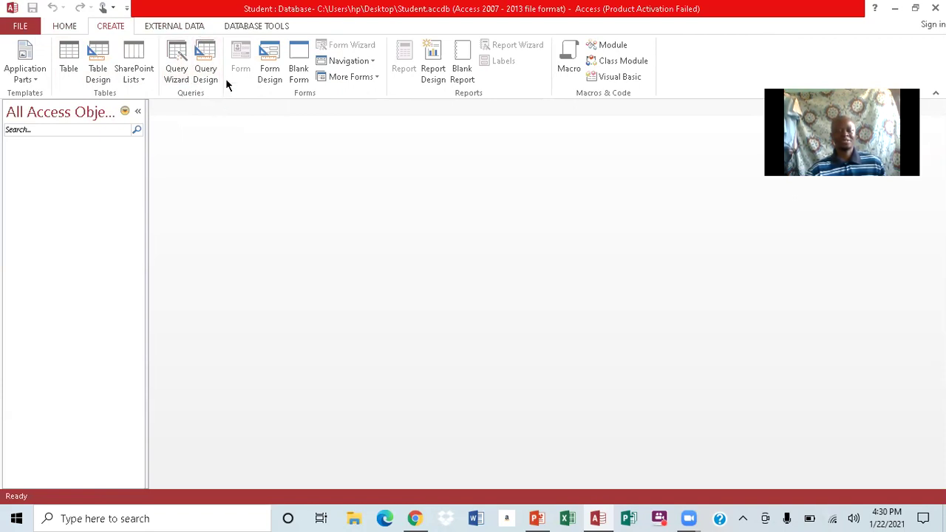
pyautogui.click(98, 59)
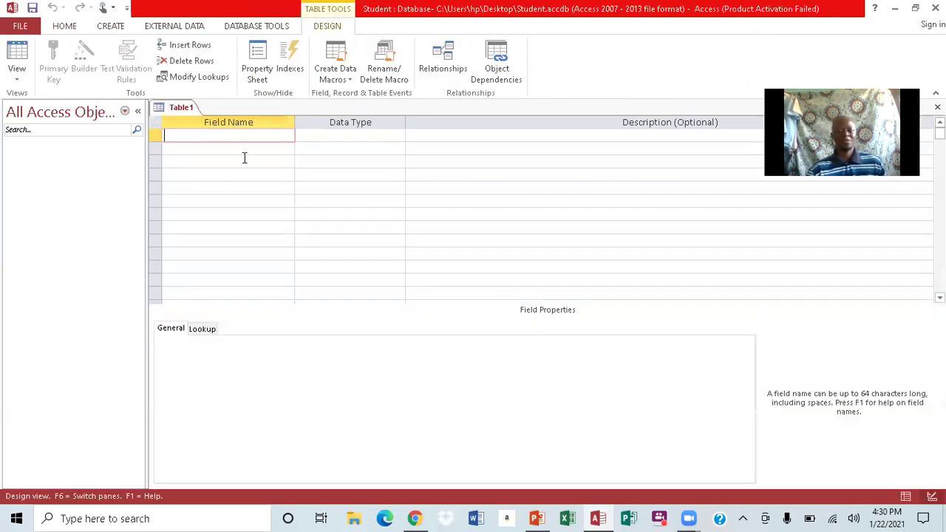
pyautogui.click(536, 517)
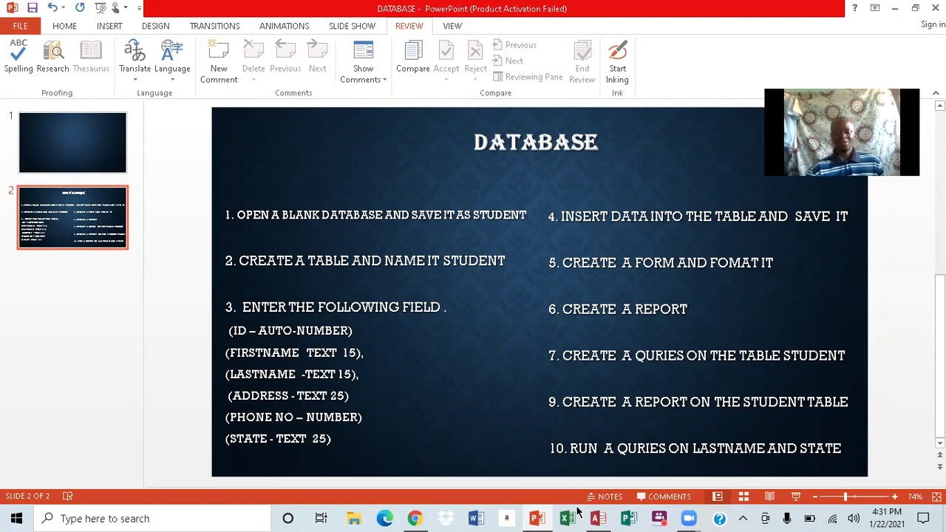
pyautogui.moveTo(598, 518)
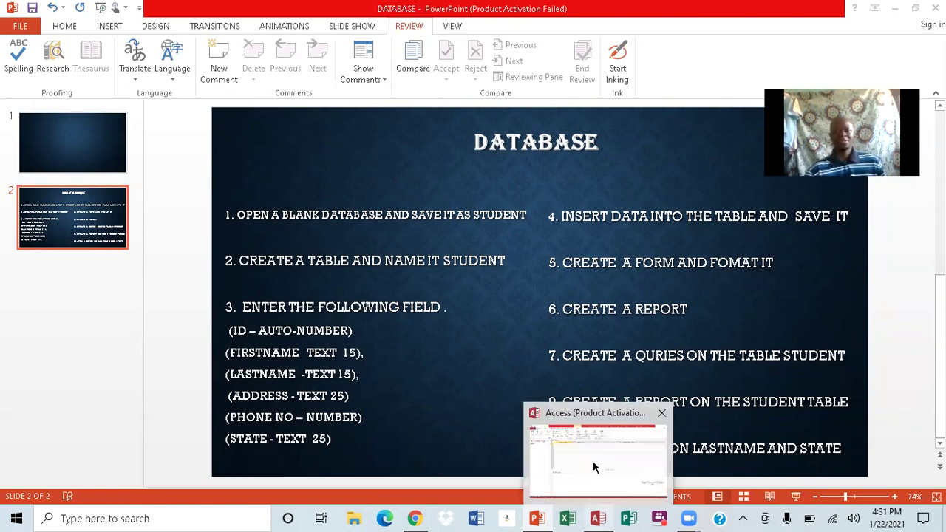
pyautogui.click(592, 461)
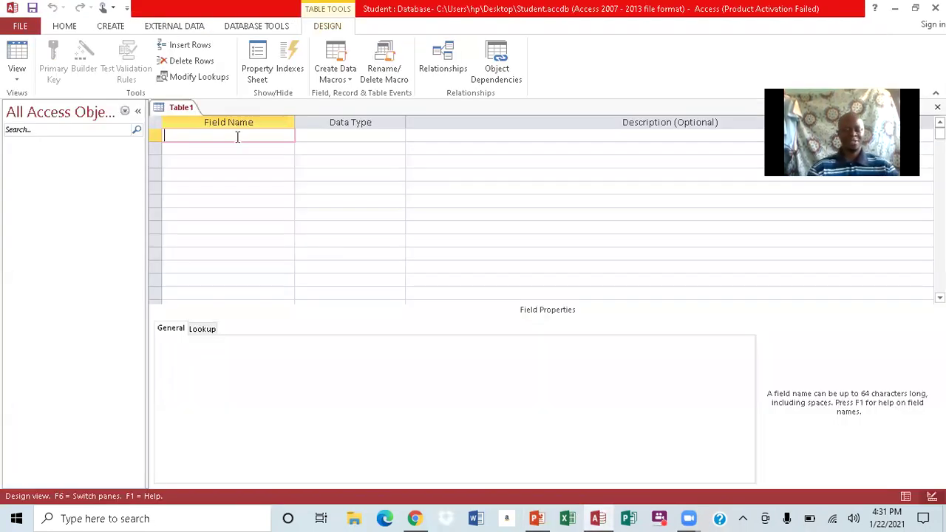
# - Add a first field named ID with the AutoNumber data type
pyautogui.press('capslock')
pyautogui.write('ID')
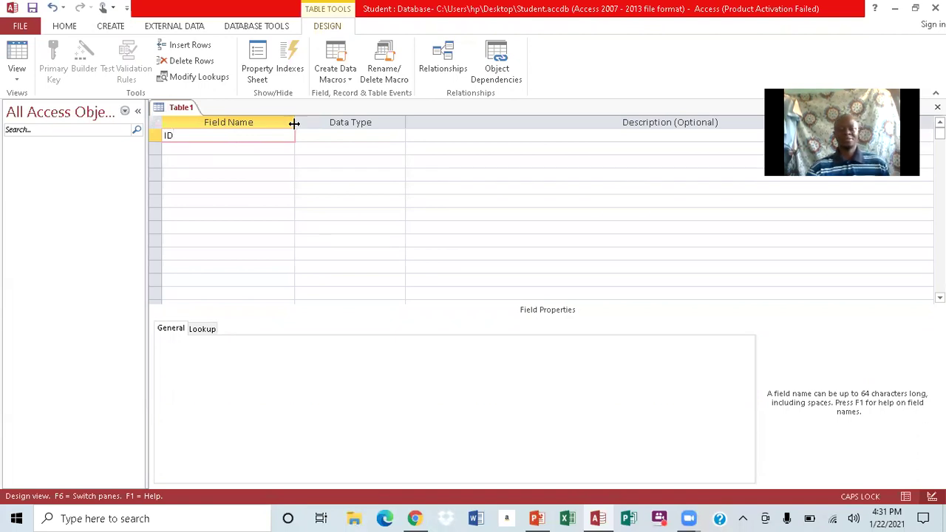
pyautogui.click(312, 136)
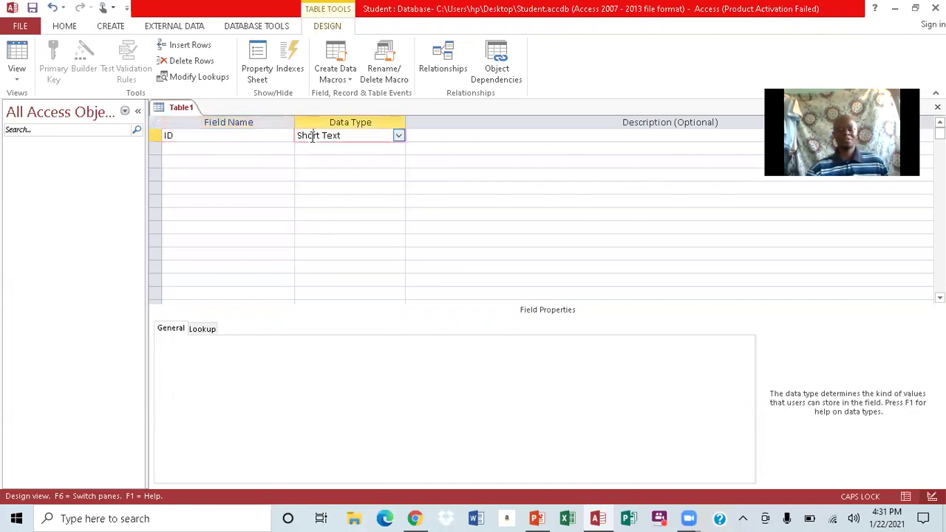
pyautogui.click(398, 138)
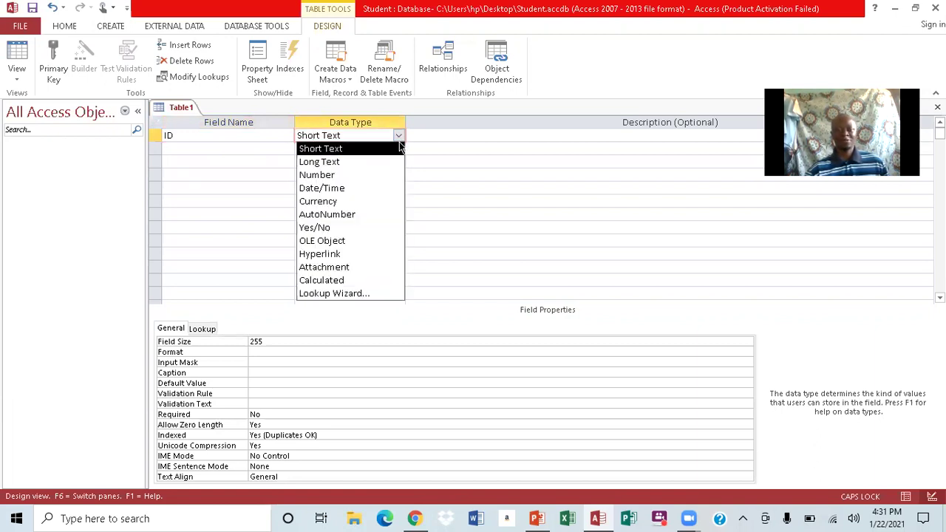
pyautogui.click(367, 214)
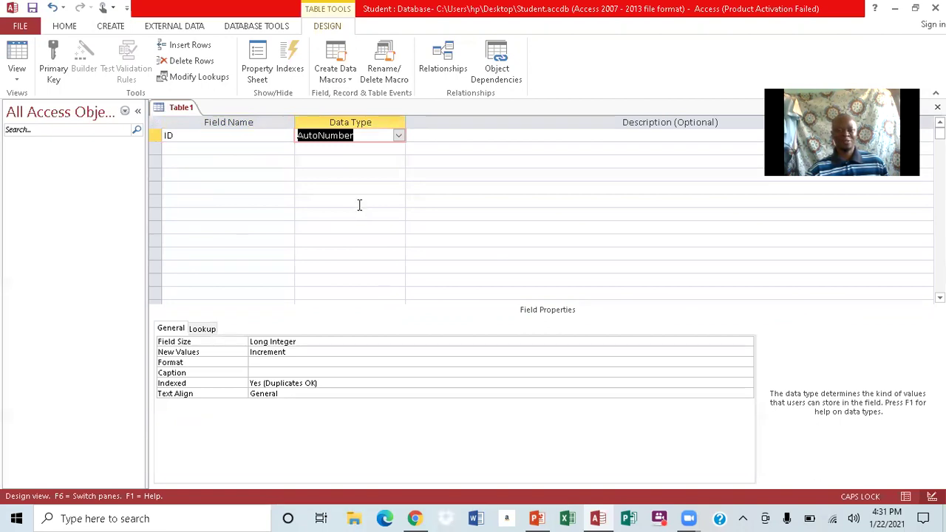
# - Add a Short Text field named FirstName below ID and shorten its field size
pyautogui.click(205, 149)
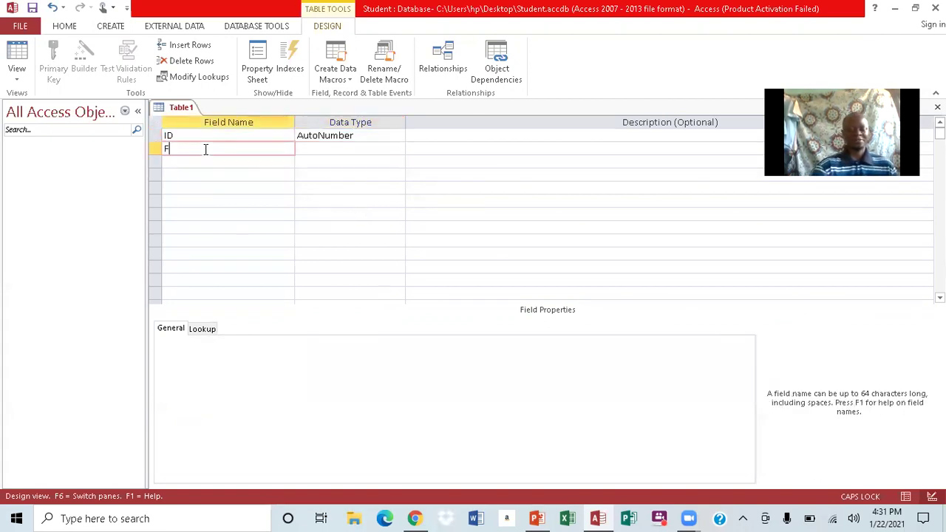
pyautogui.press('capslock')
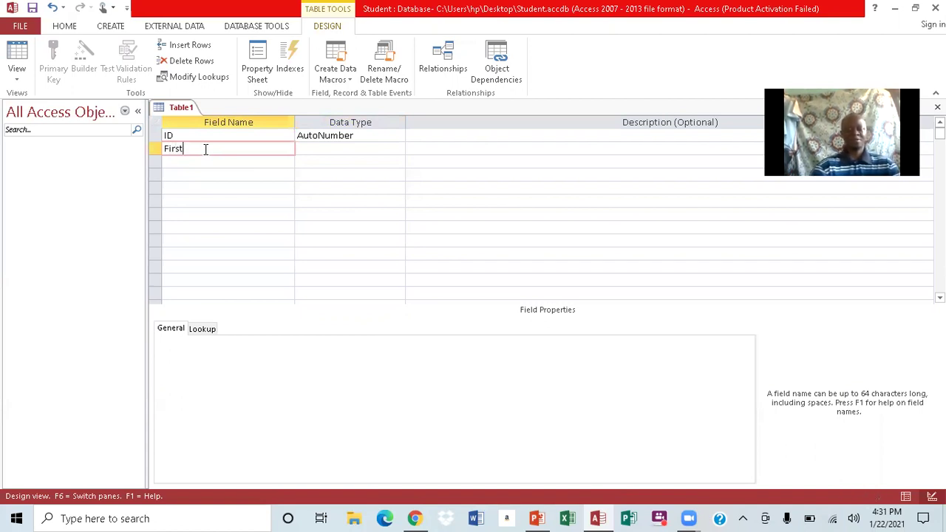
pyautogui.press('capslock')
pyautogui.write('FirstN')
pyautogui.press('capslock')
pyautogui.write('ame')
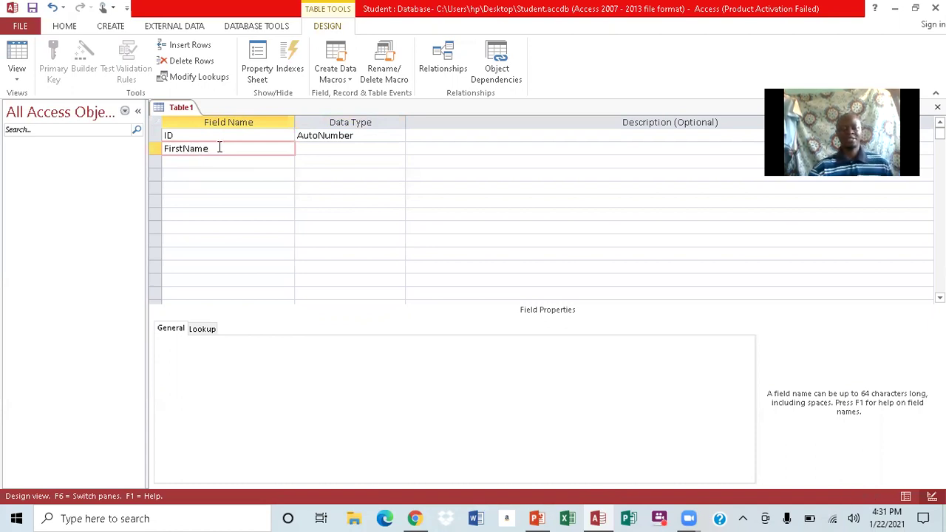
pyautogui.click(316, 149)
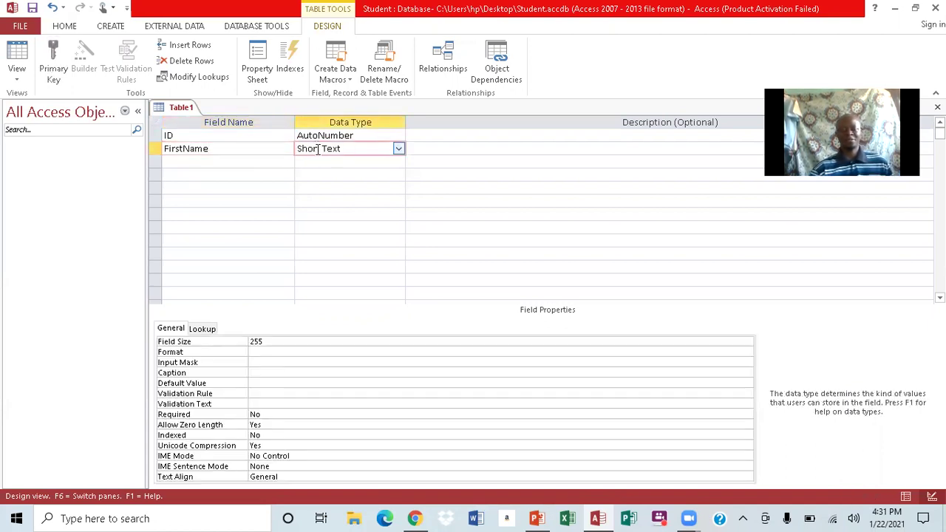
pyautogui.click(262, 341)
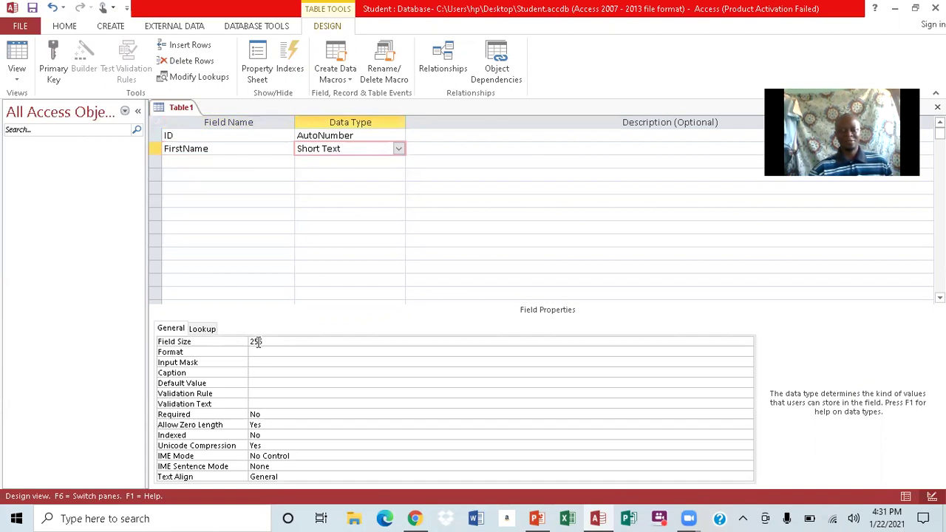
pyautogui.click(262, 341)
pyautogui.hotkey('shift', 'Left')
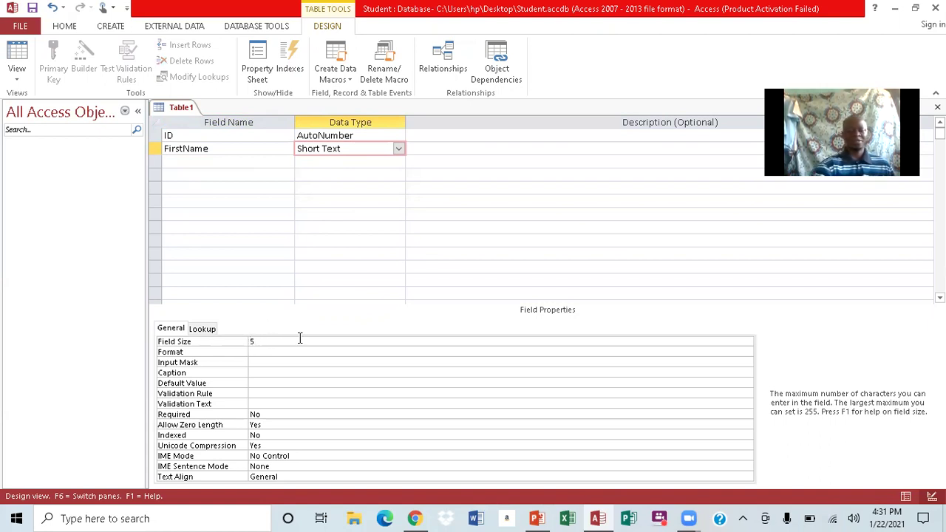
# - Add a Short Text field named LastName below FirstName with a field size of 15
pyautogui.click(195, 162)
pyautogui.write('las')
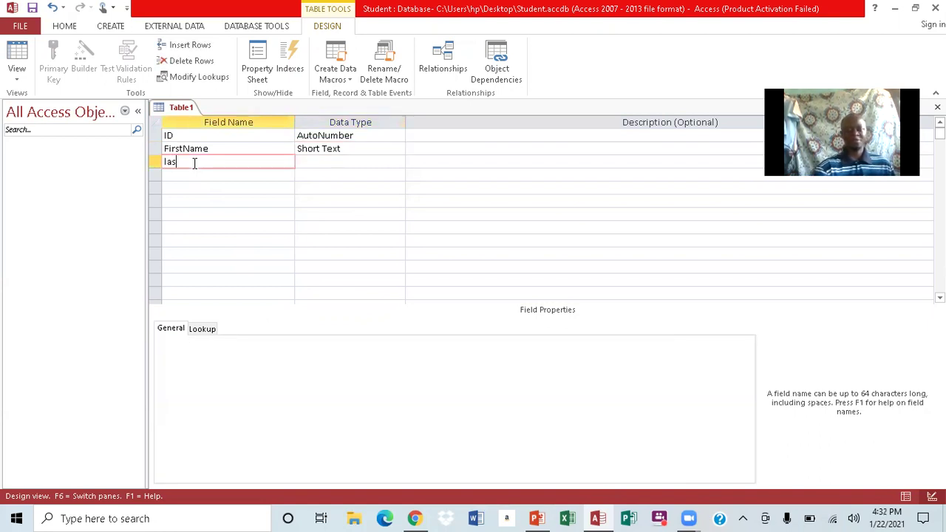
pyautogui.press('BackSpace')
pyautogui.press('BackSpace')
pyautogui.press('capslock')
pyautogui.write('L')
pyautogui.press('capslock')
pyautogui.write('ast')
pyautogui.press('capslock')
pyautogui.write('N')
pyautogui.press('capslock')
pyautogui.write('ame')
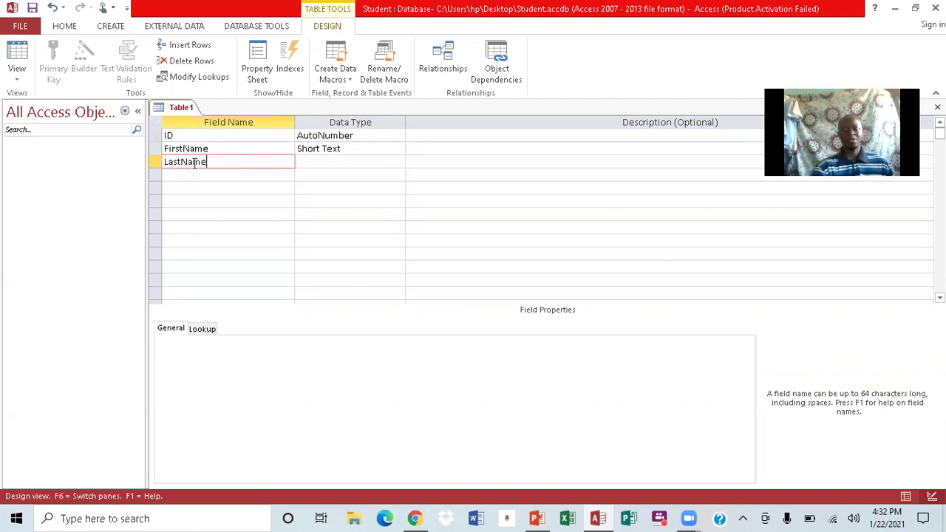
pyautogui.click(307, 161)
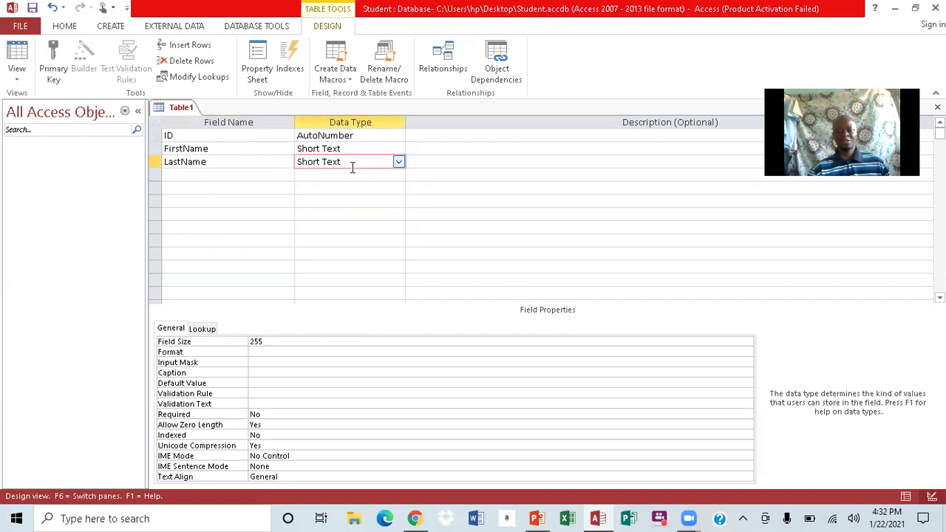
pyautogui.click(256, 341)
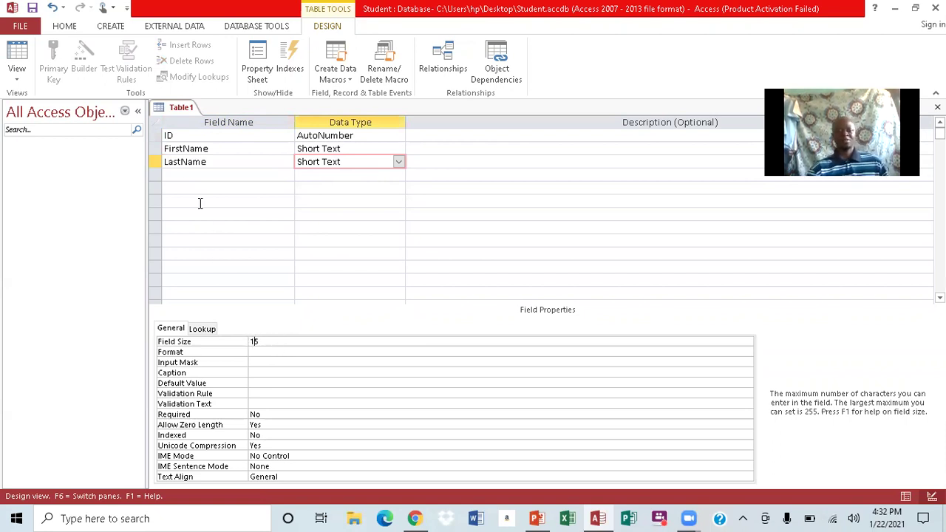
# - Add a Short Text field named Address below LastName with field size 25, checking the required size on the DATABASE slide in PowerPoint
pyautogui.click(182, 175)
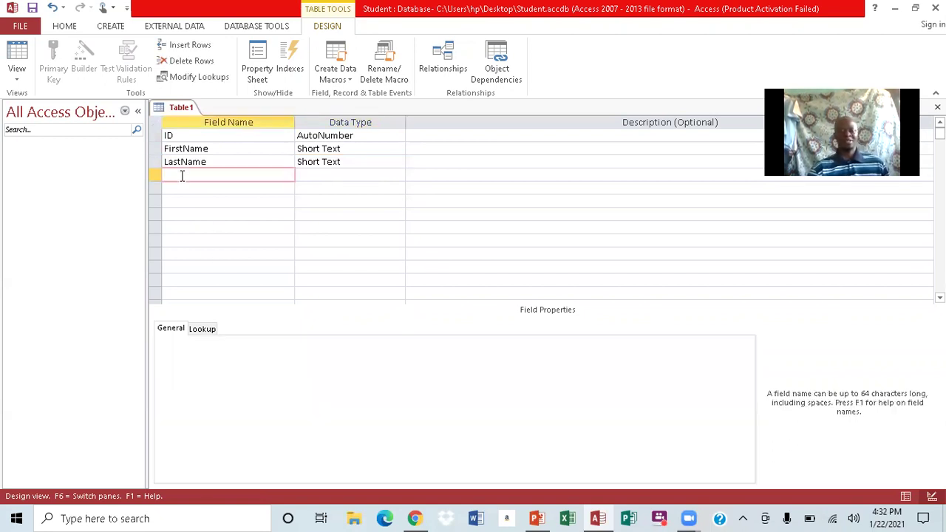
pyautogui.write('A')
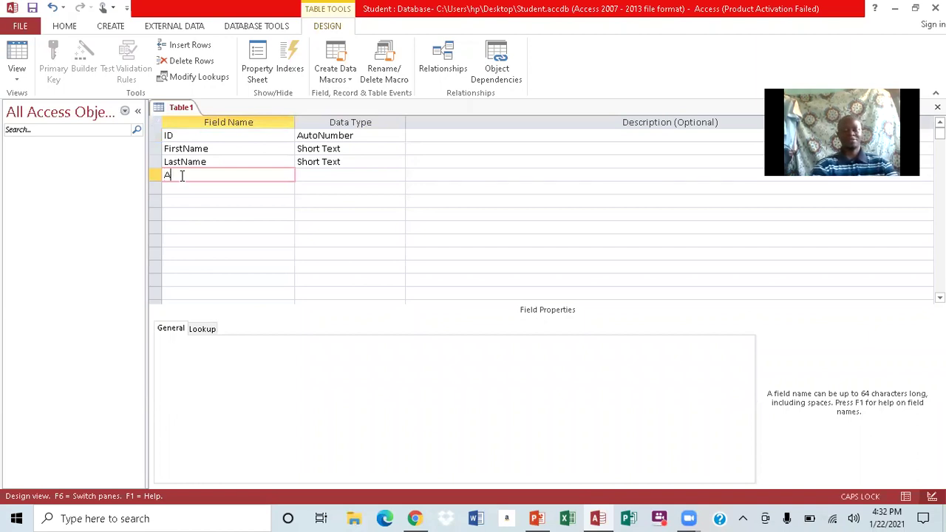
pyautogui.write('ddress')
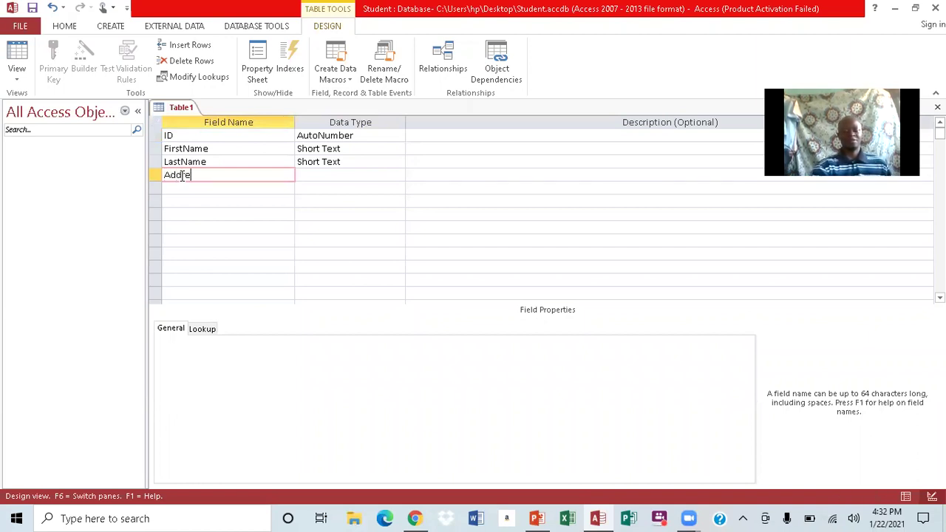
pyautogui.click(322, 172)
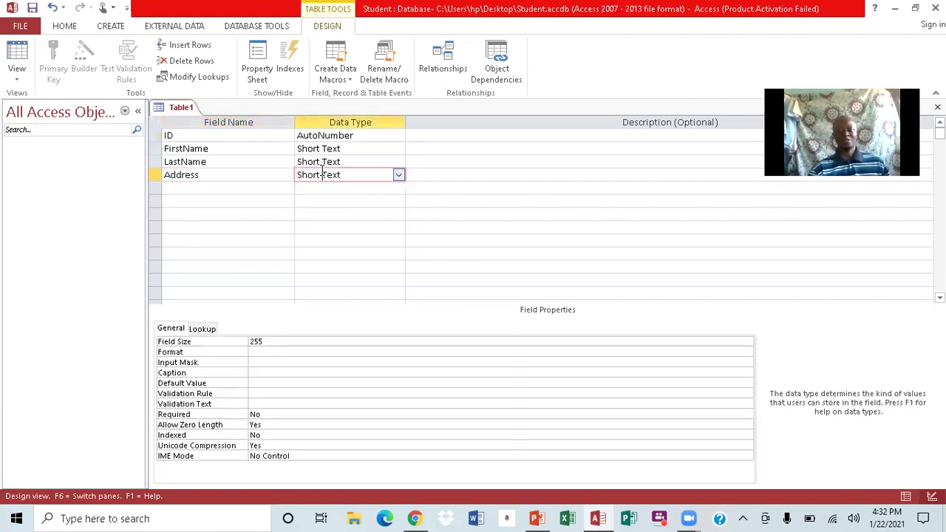
pyautogui.click(258, 341)
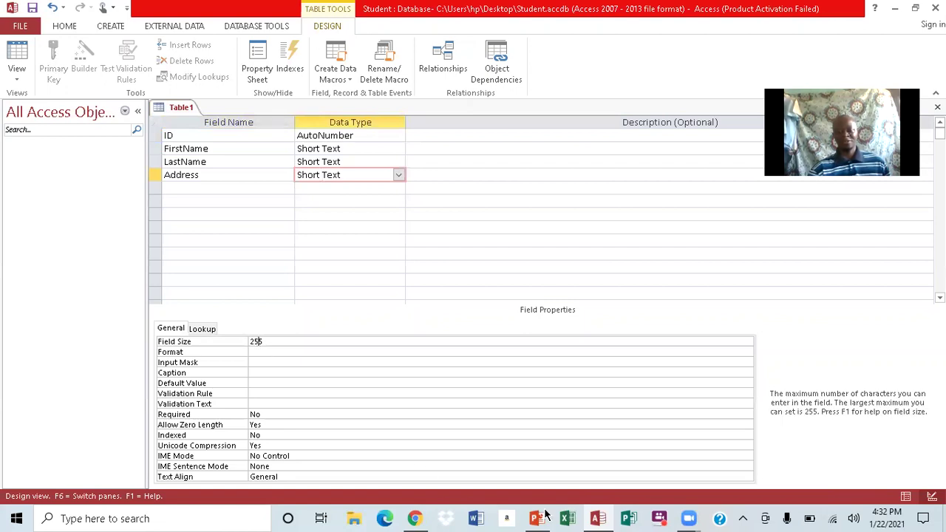
pyautogui.moveTo(538, 518)
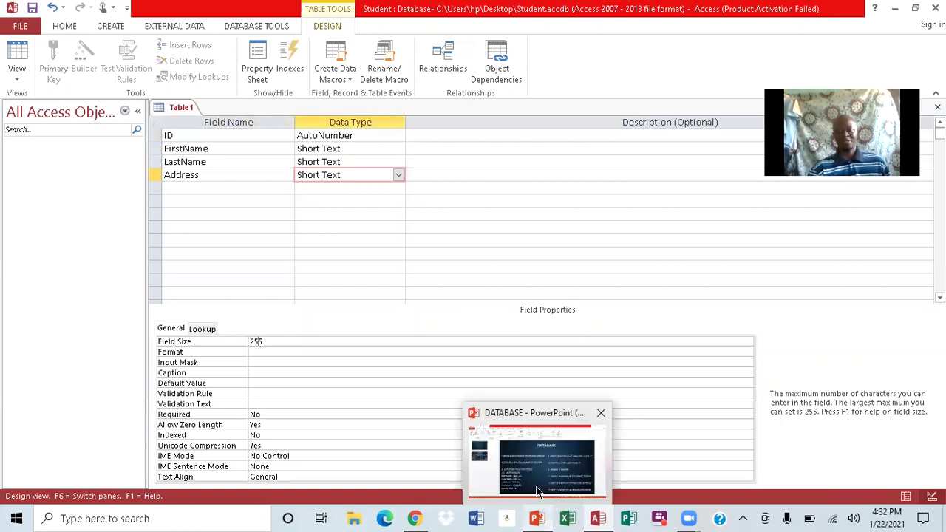
pyautogui.click(517, 458)
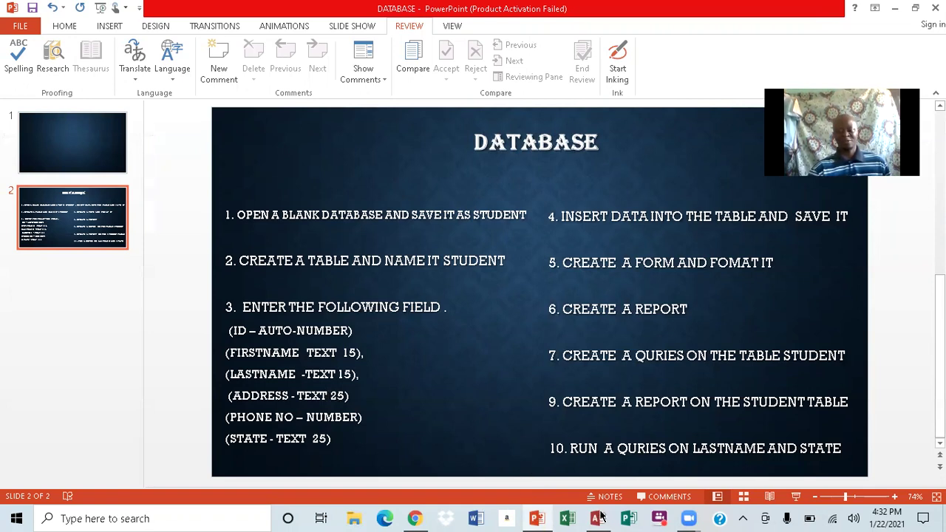
pyautogui.moveTo(598, 517)
pyautogui.click(599, 463)
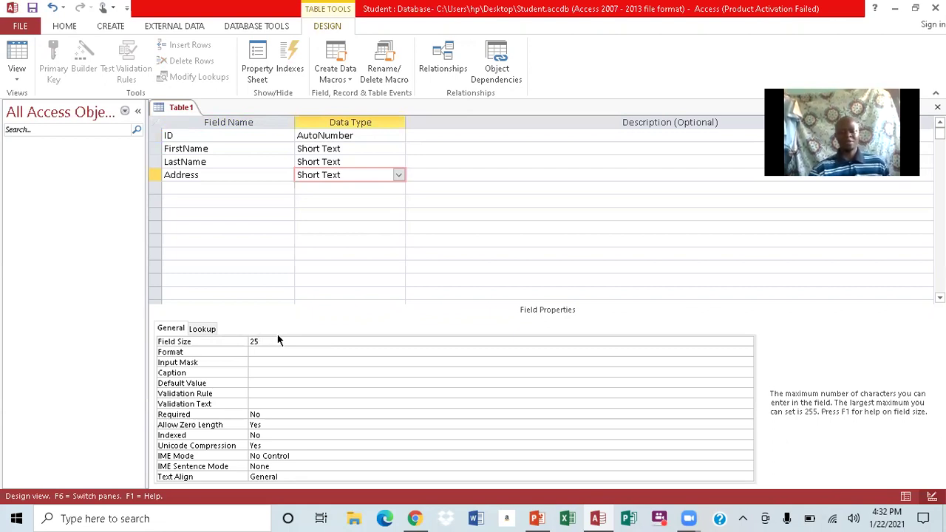
# - Add a field named PhoneNumber below Address with the Number data type
pyautogui.click(171, 188)
pyautogui.press('capslock')
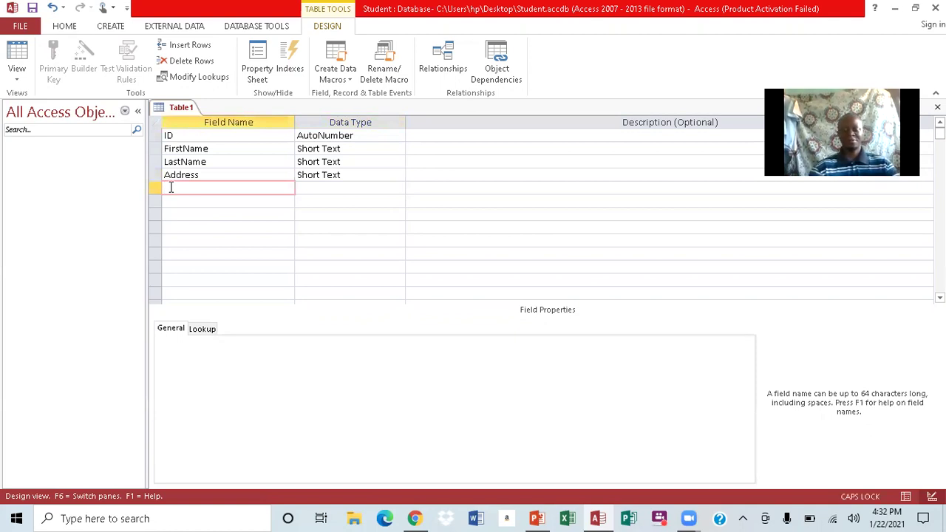
pyautogui.press('capslock')
pyautogui.write('Phone')
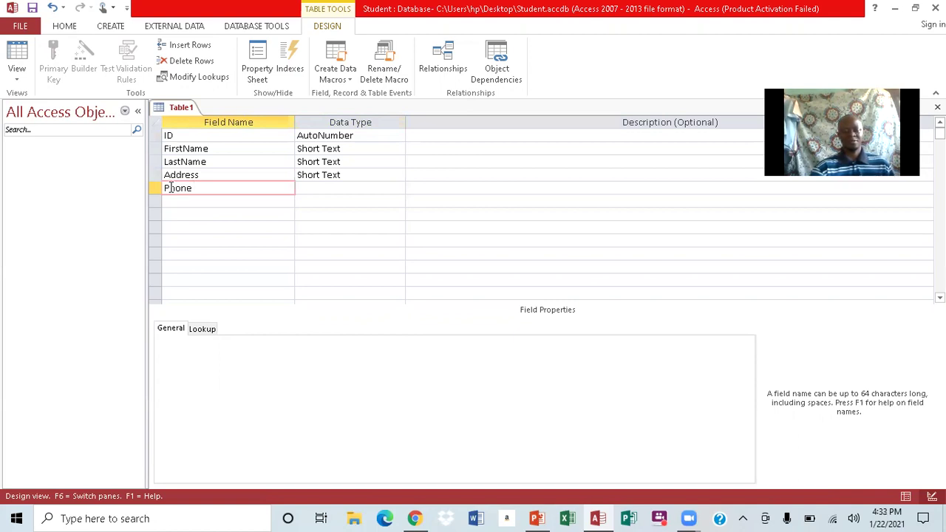
pyautogui.press('BackSpace')
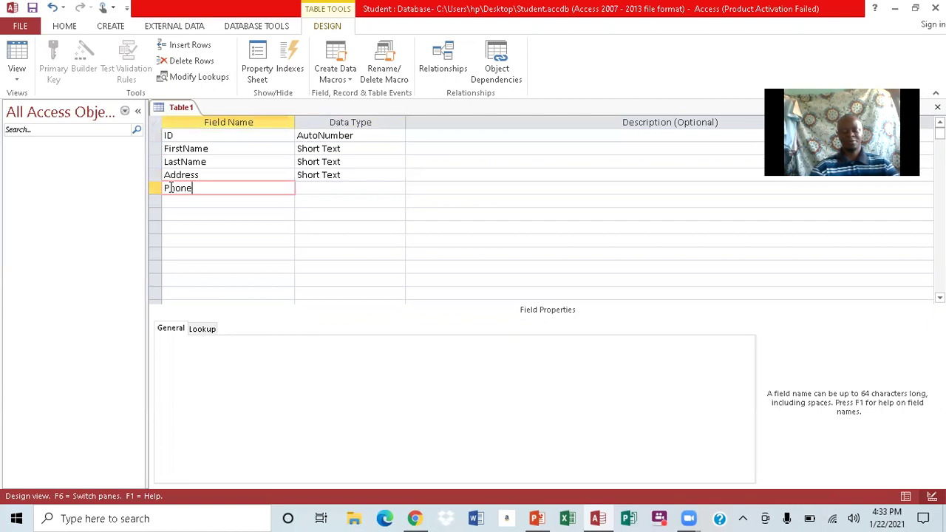
pyautogui.write('Number')
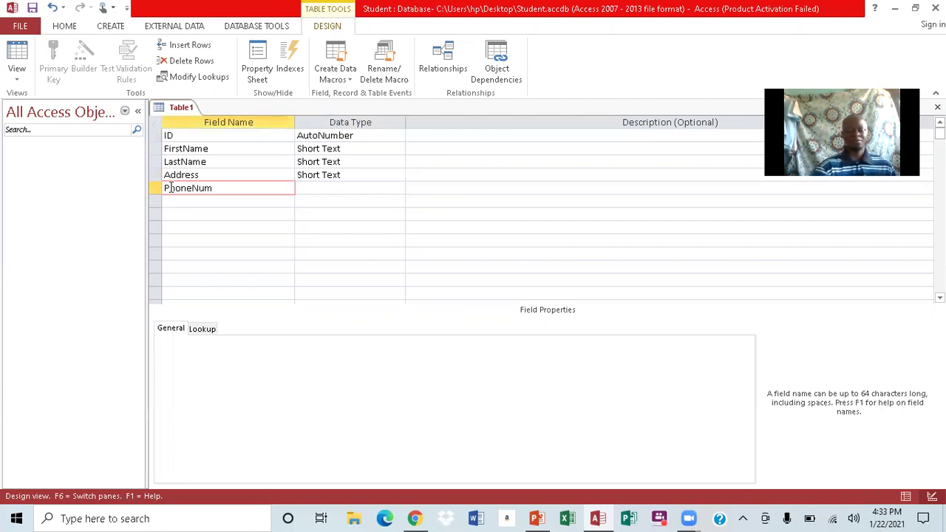
pyautogui.click(314, 188)
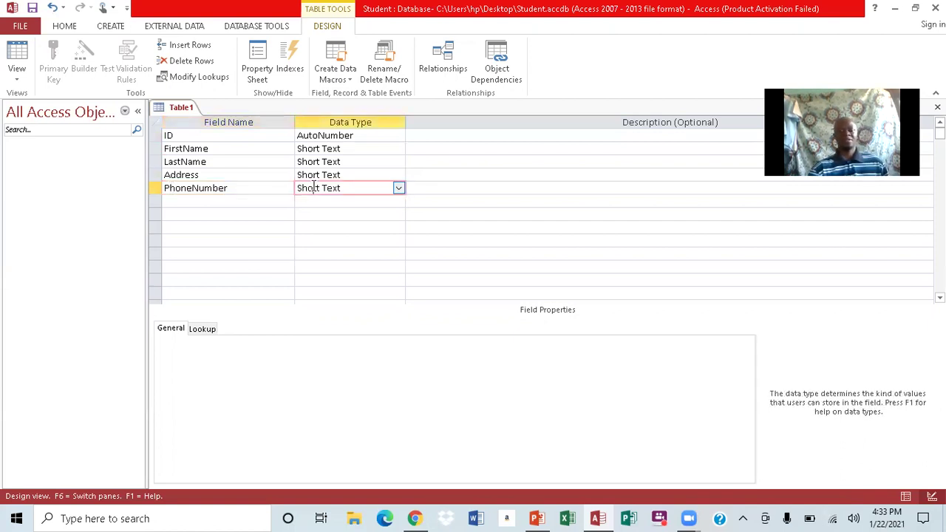
pyautogui.click(403, 188)
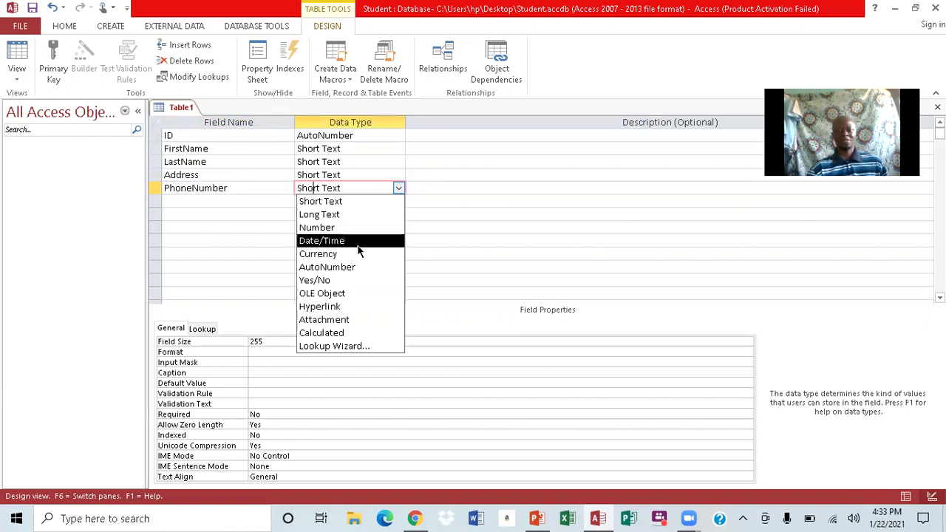
pyautogui.click(332, 228)
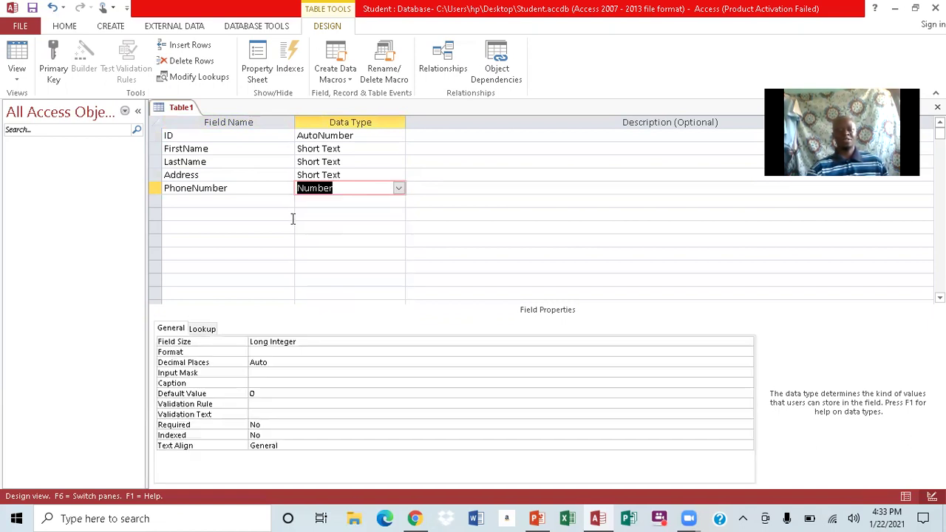
# - Add a Short Text field named State with field size 25, and compare the fields with the DATABASE slide in PowerPoint, returning to Access
pyautogui.click(241, 202)
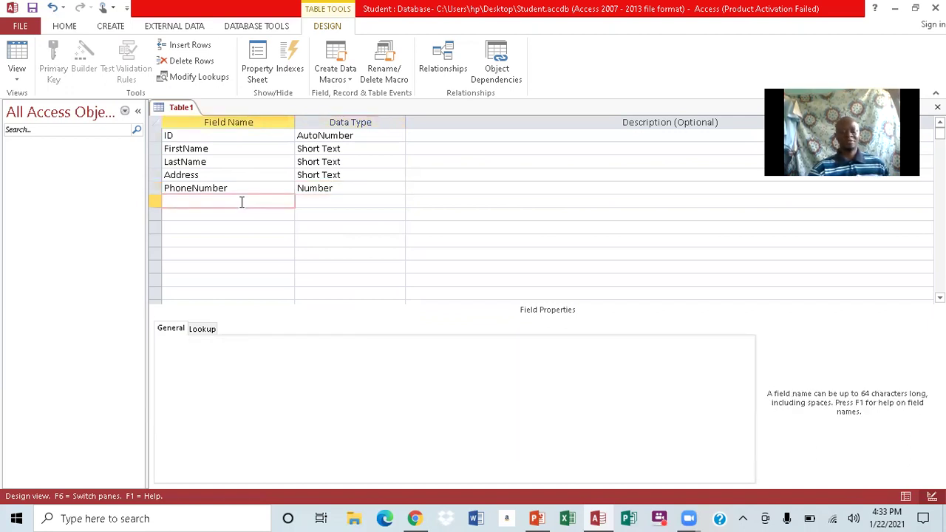
pyautogui.press('capslock')
pyautogui.write('S')
pyautogui.press('capslock')
pyautogui.write('tate')
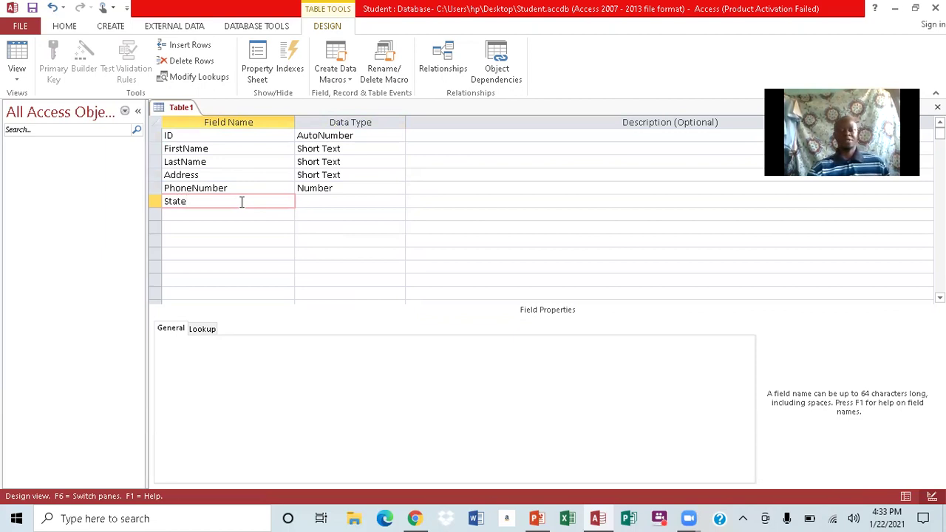
pyautogui.click(345, 199)
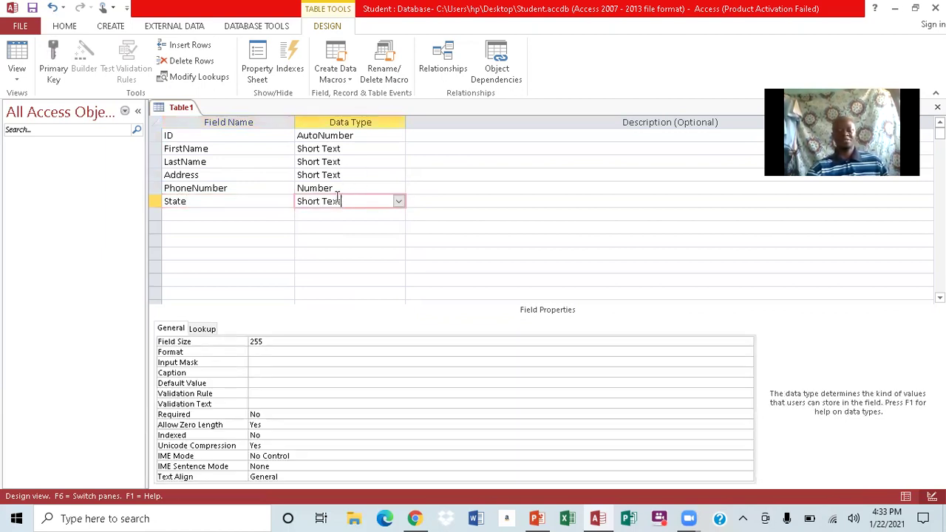
pyautogui.click(264, 341)
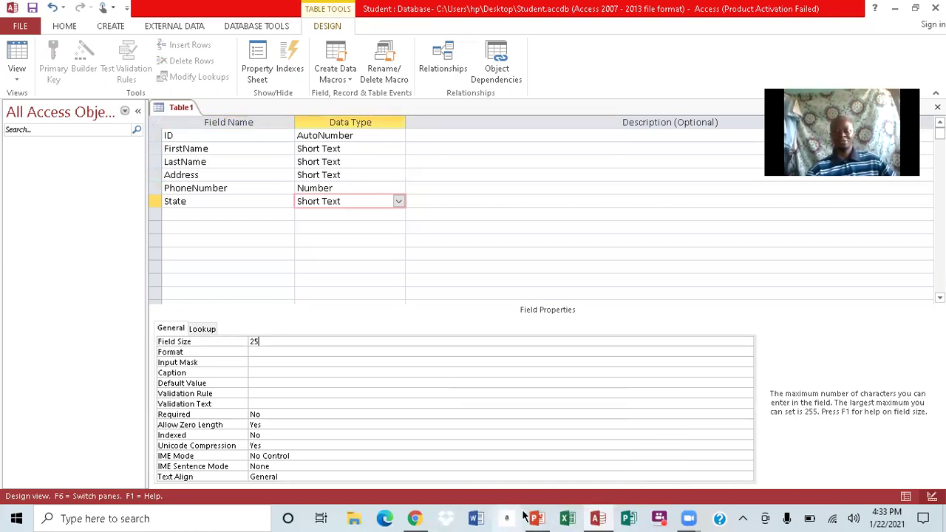
pyautogui.click(535, 452)
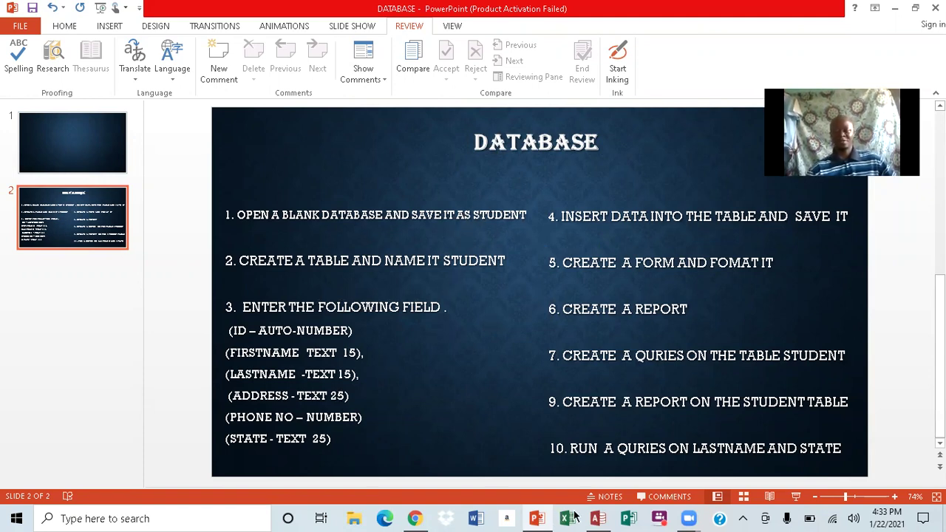
pyautogui.moveTo(597, 517)
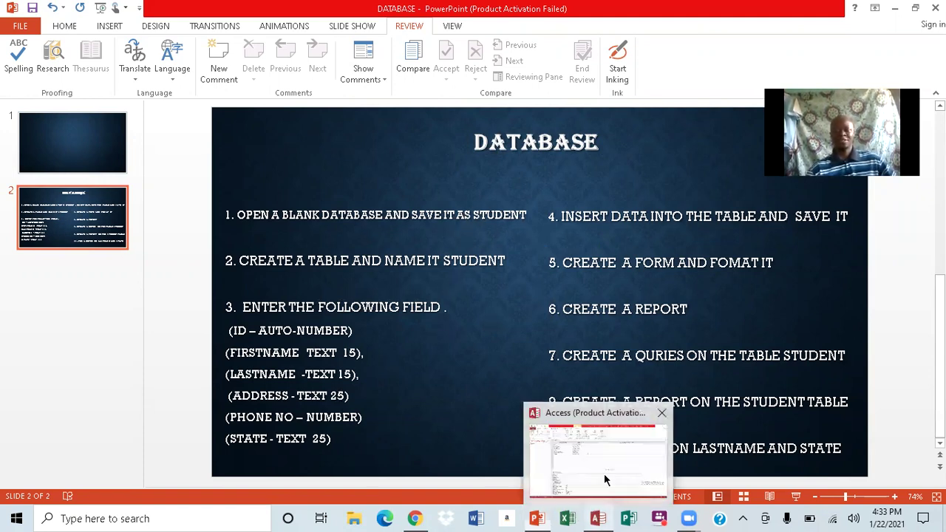
pyautogui.click(604, 473)
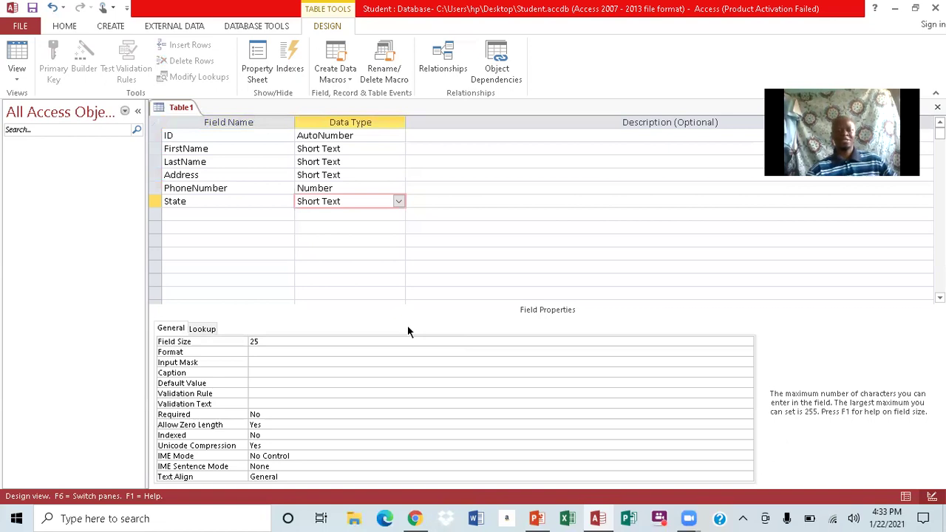
# - Save the table under the name Students without having a primary key created automatically
pyautogui.click(32, 8)
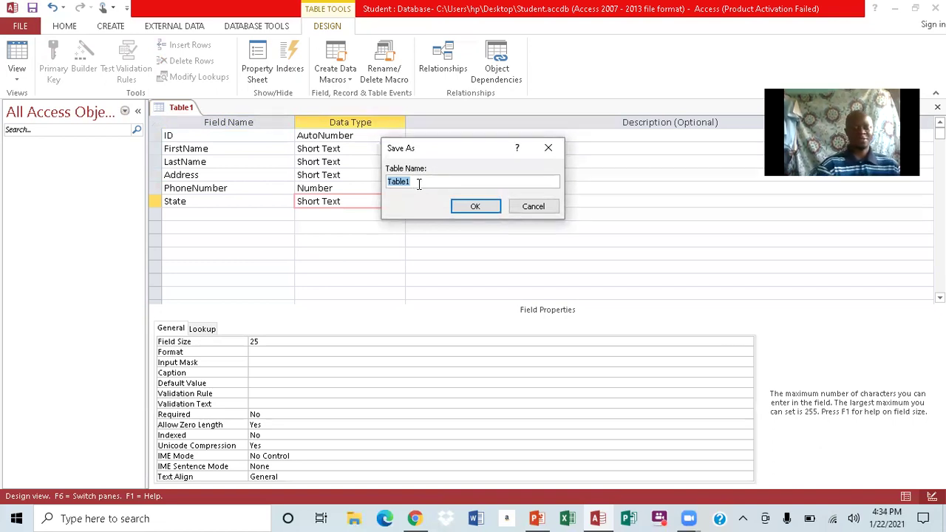
pyautogui.write('Student')
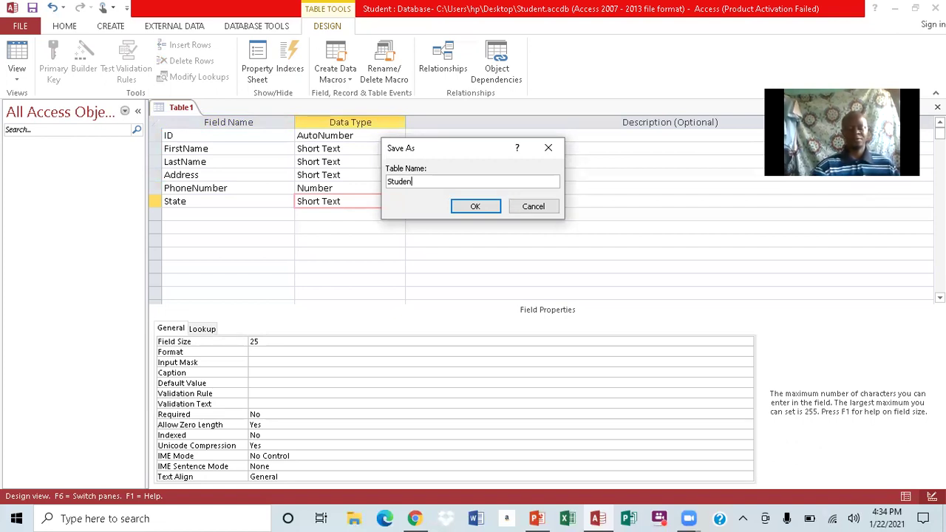
pyautogui.write('s')
pyautogui.click(473, 206)
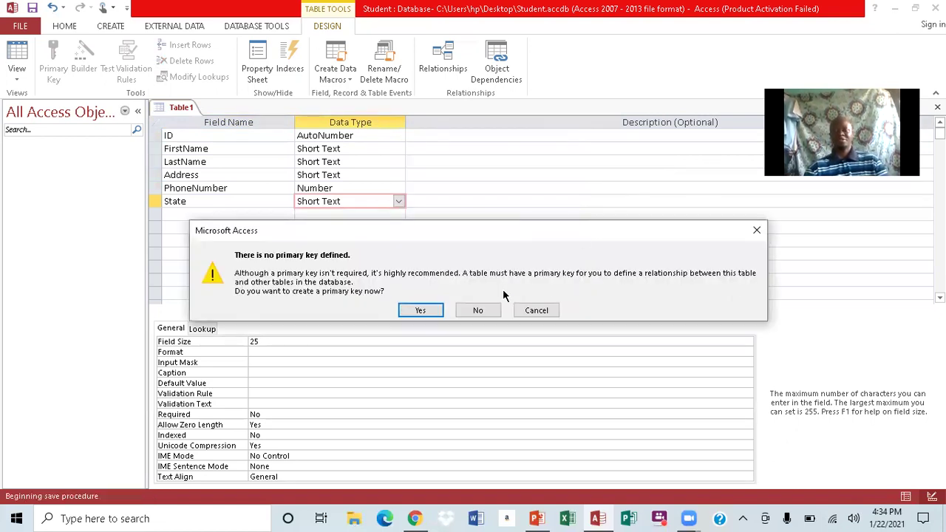
pyautogui.click(479, 310)
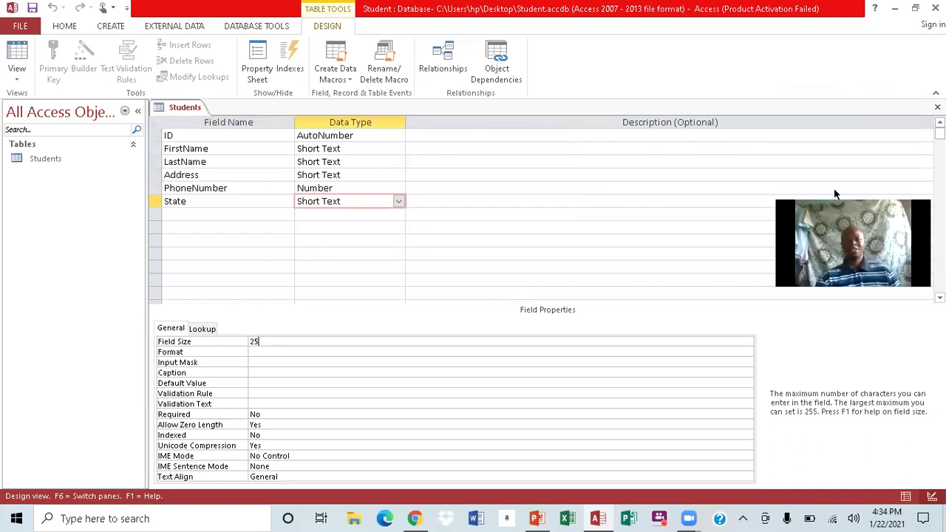
# - Set the ID field as the primary key and close the Students table
pyautogui.click(178, 135)
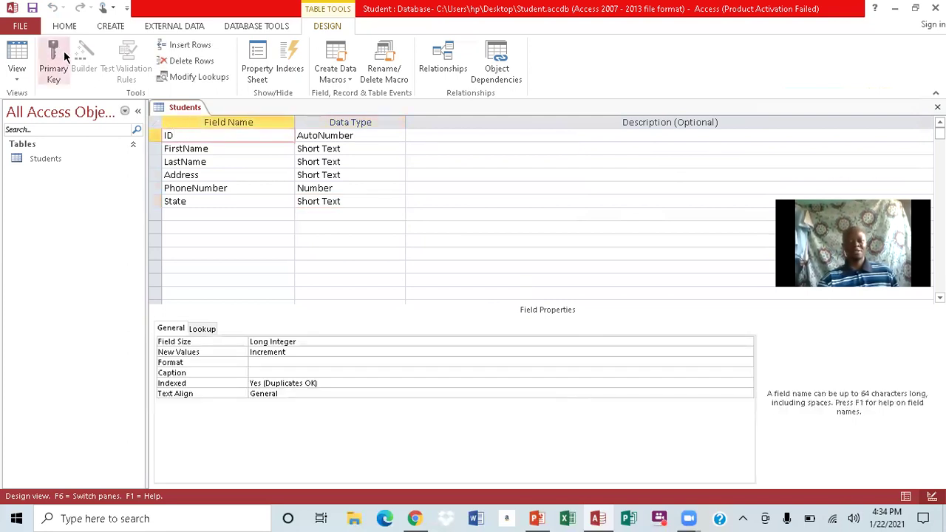
pyautogui.click(52, 62)
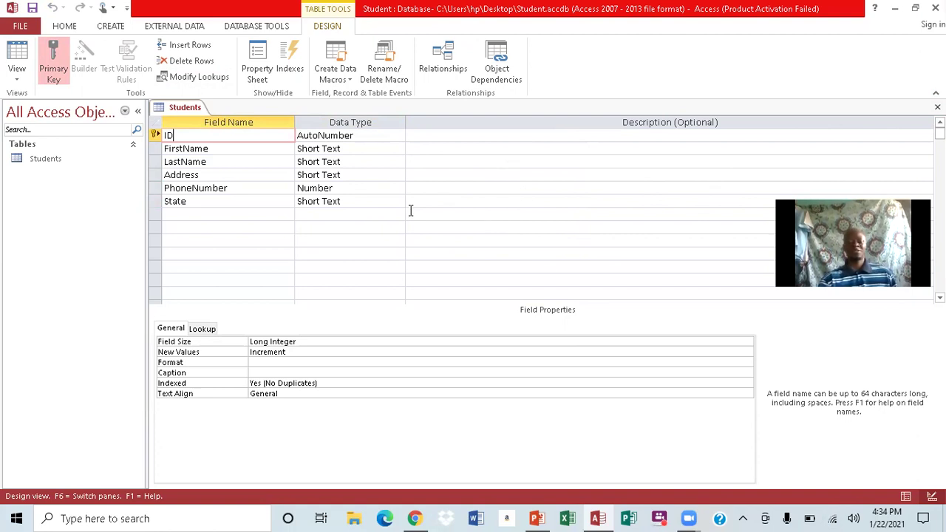
pyautogui.click(937, 107)
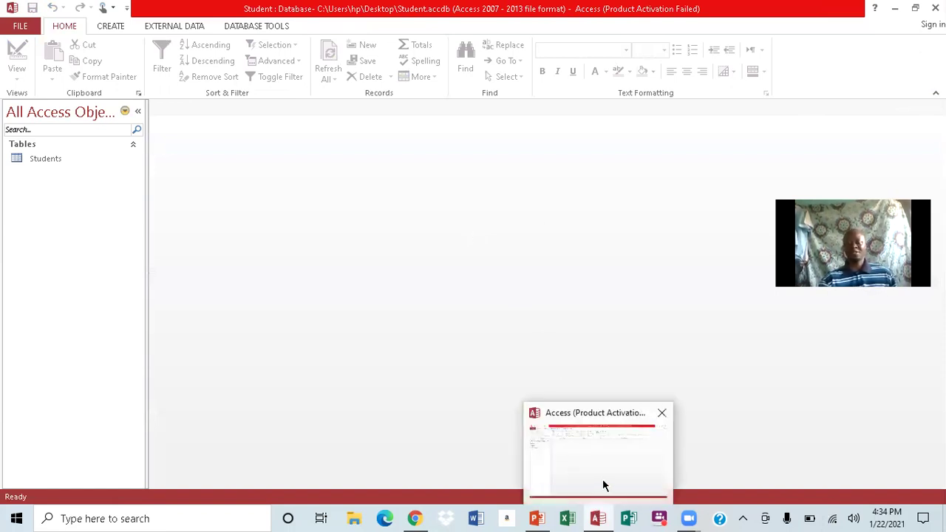
# - Review the remaining tasks on the DATABASE slide in PowerPoint, return to Access and open the Students table at the new record's FirstName field
pyautogui.moveTo(540, 510)
pyautogui.click(549, 467)
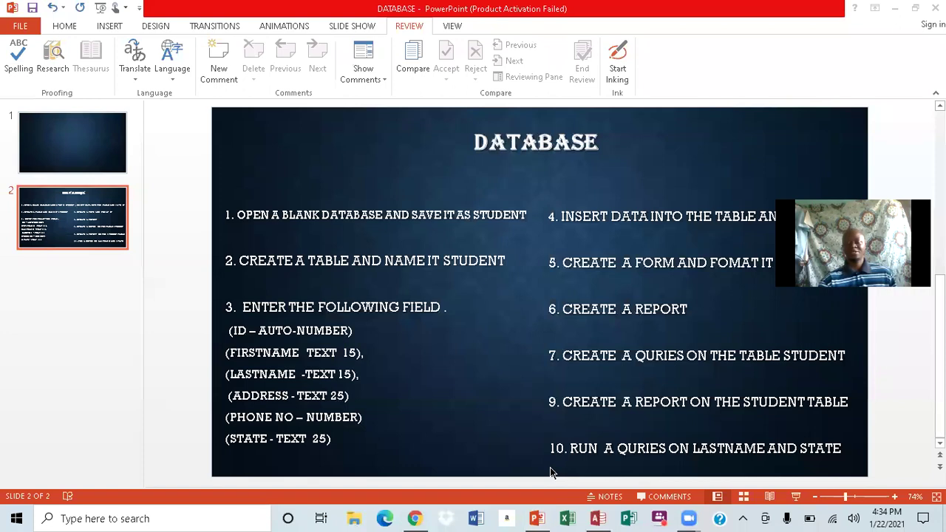
pyautogui.moveTo(901, 198)
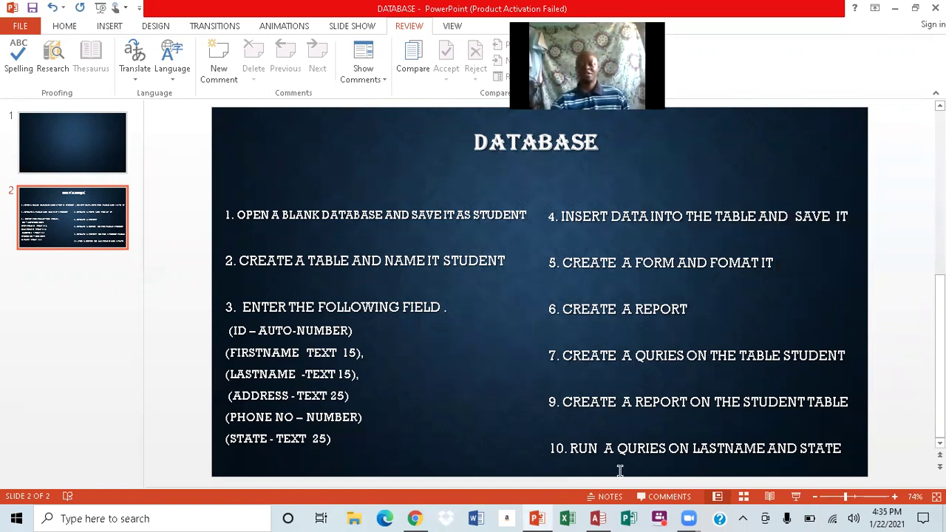
pyautogui.moveTo(598, 518)
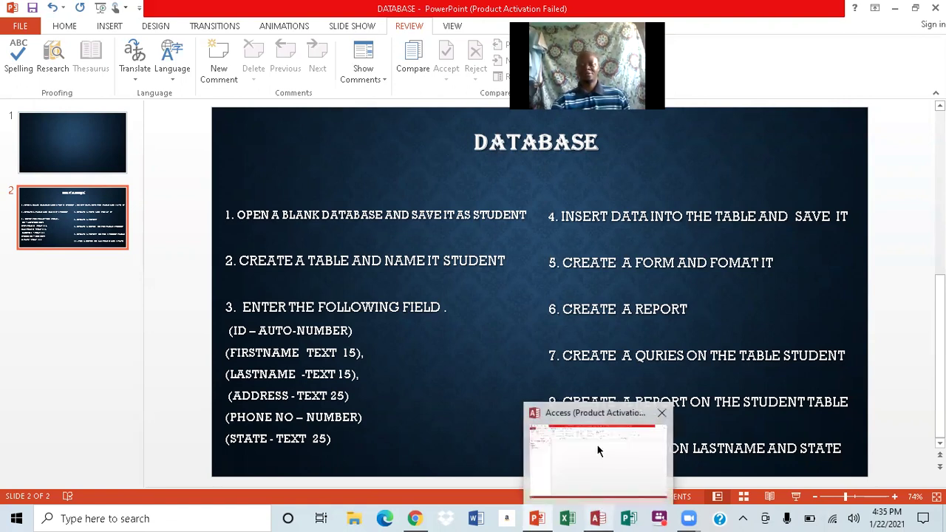
pyautogui.click(598, 451)
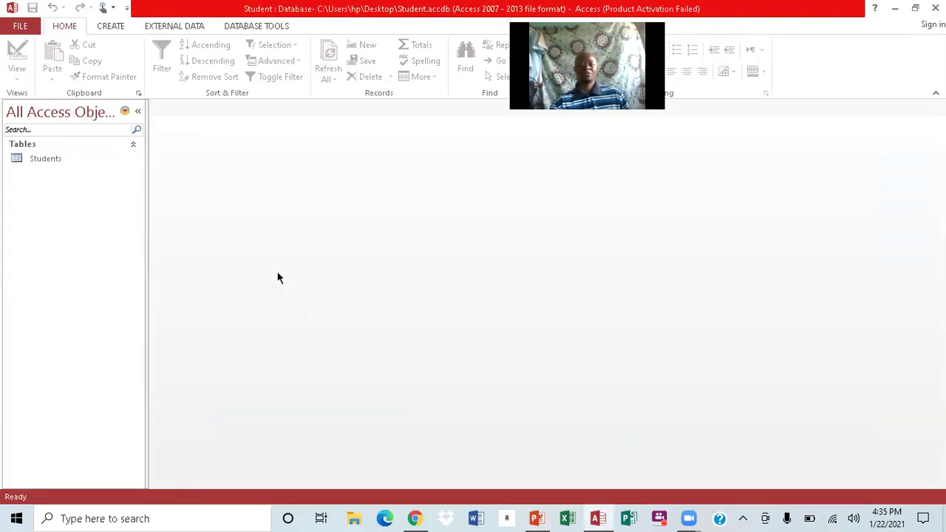
pyautogui.doubleClick(40, 159)
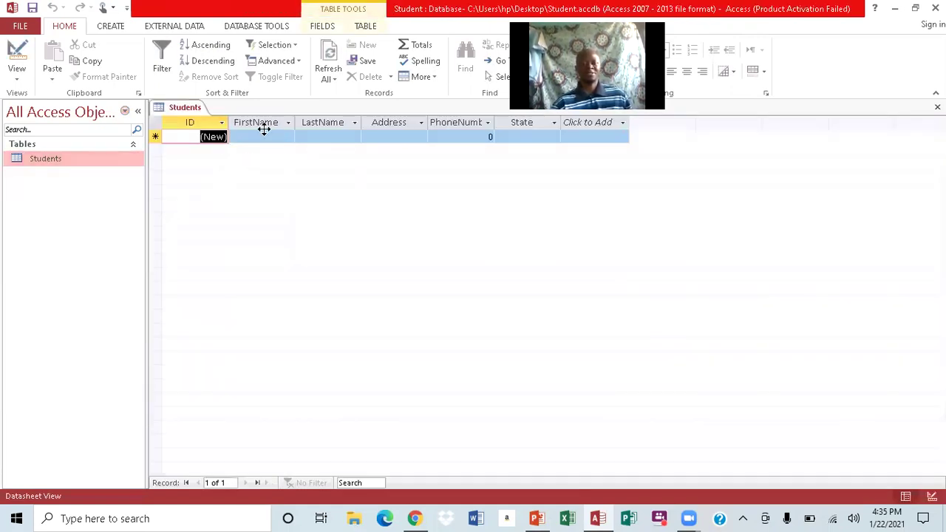
pyautogui.click(264, 137)
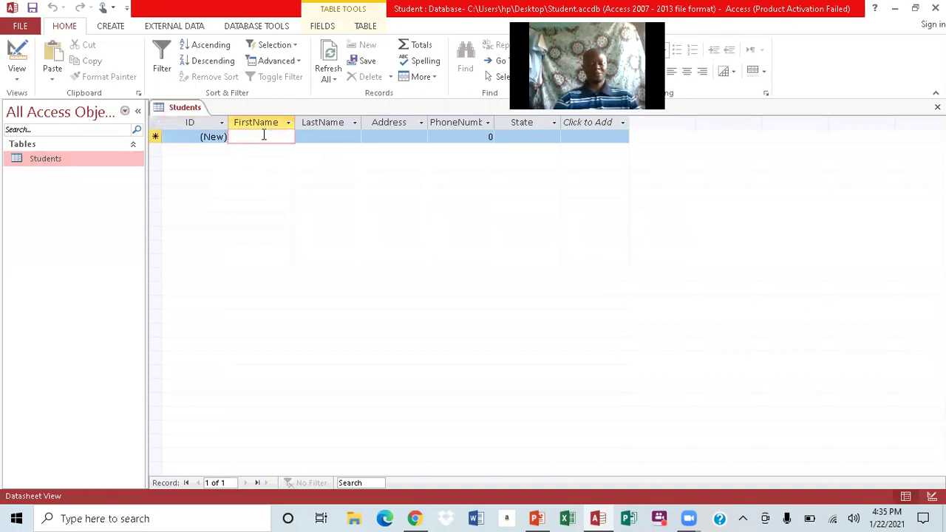
# - Enter the first student's first name and last name in the new record of the Students table
pyautogui.press('capslock')
pyautogui.write('M')
pyautogui.press('capslock')
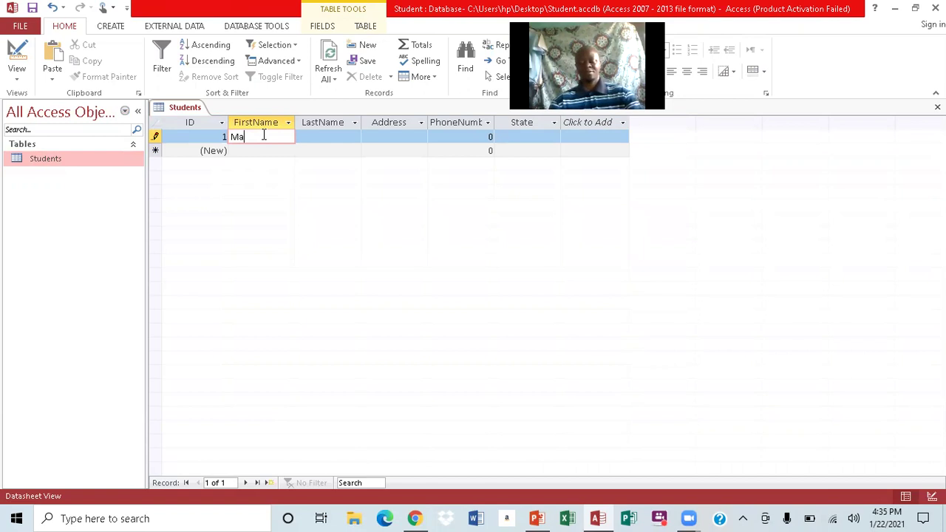
pyautogui.write('arlon')
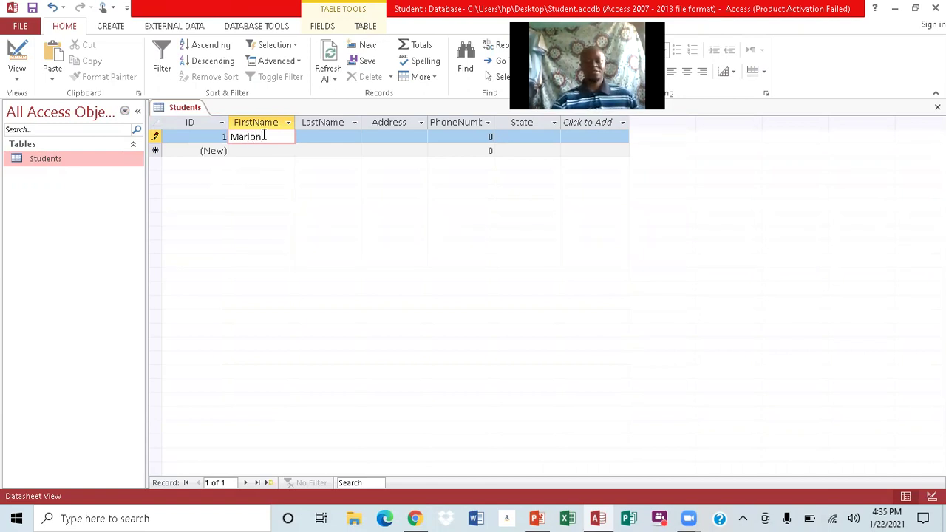
pyautogui.press('Tab')
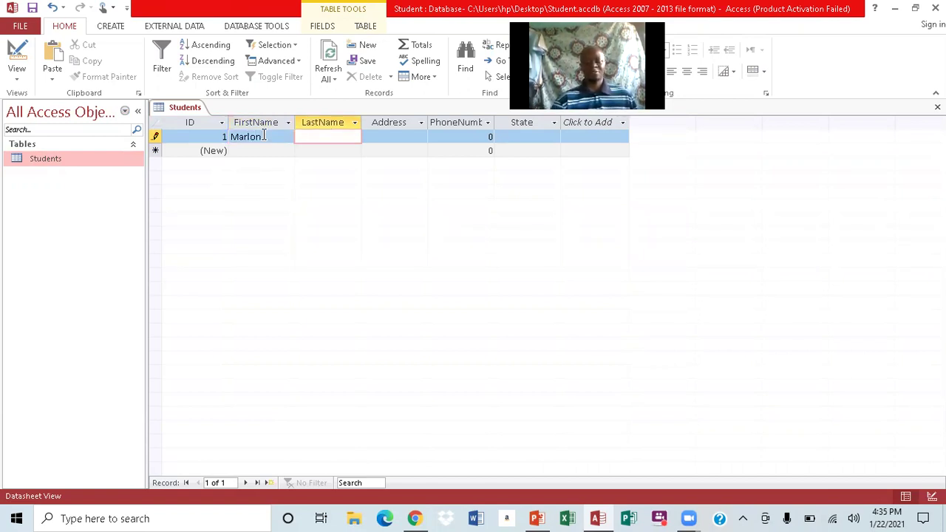
pyautogui.press('capslock')
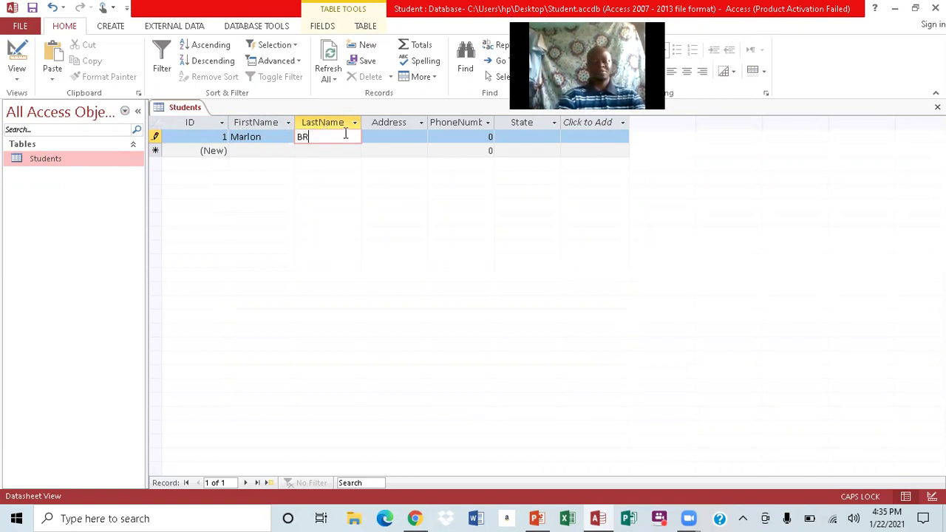
pyautogui.write('W')
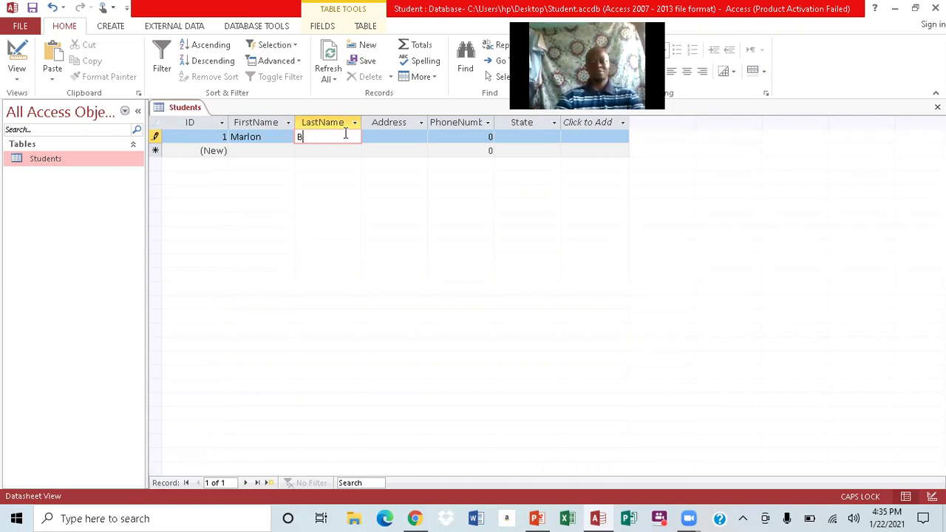
pyautogui.press('capslock')
pyautogui.write('row')
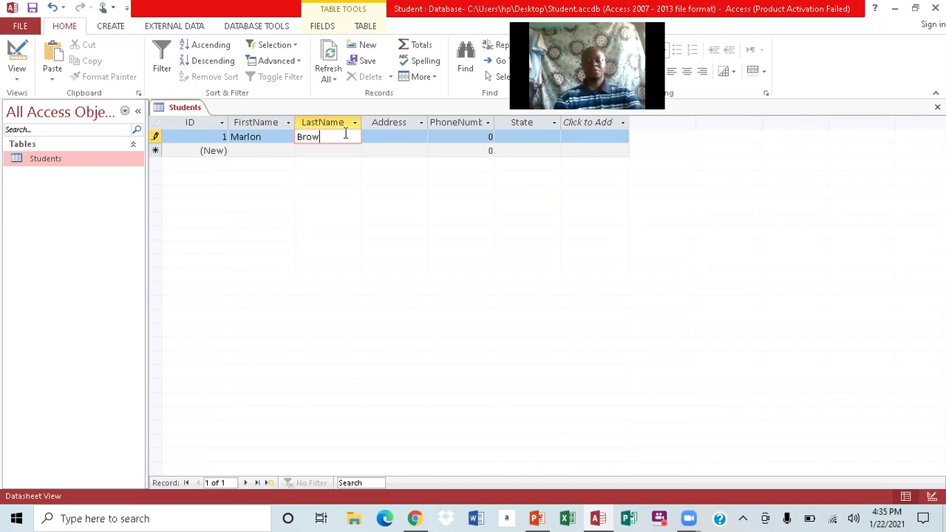
pyautogui.write('n')
pyautogui.press('Tab')
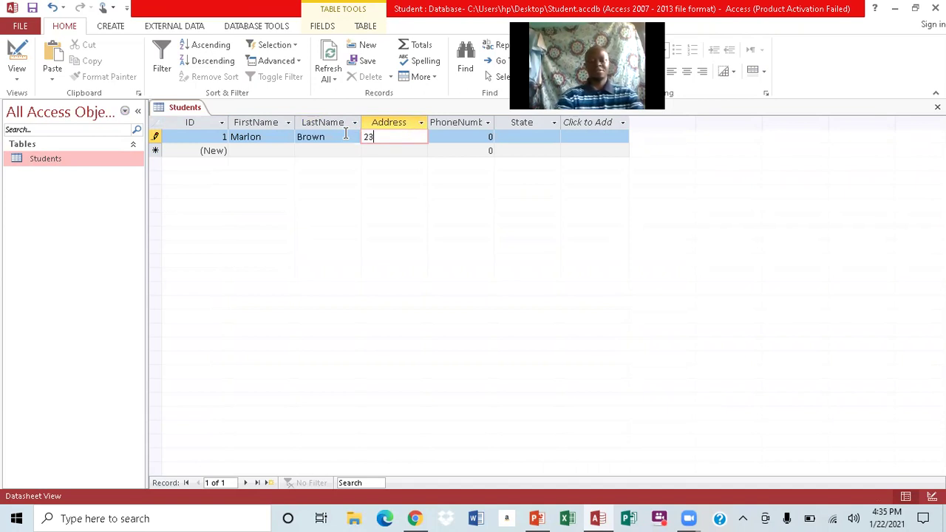
# - Fill in the street address in the first student's Address field
pyautogui.write('23')
pyautogui.press('capslock')
pyautogui.write('P')
pyautogui.press('capslock')
pyautogui.write('ine')
pyautogui.press('capslock')
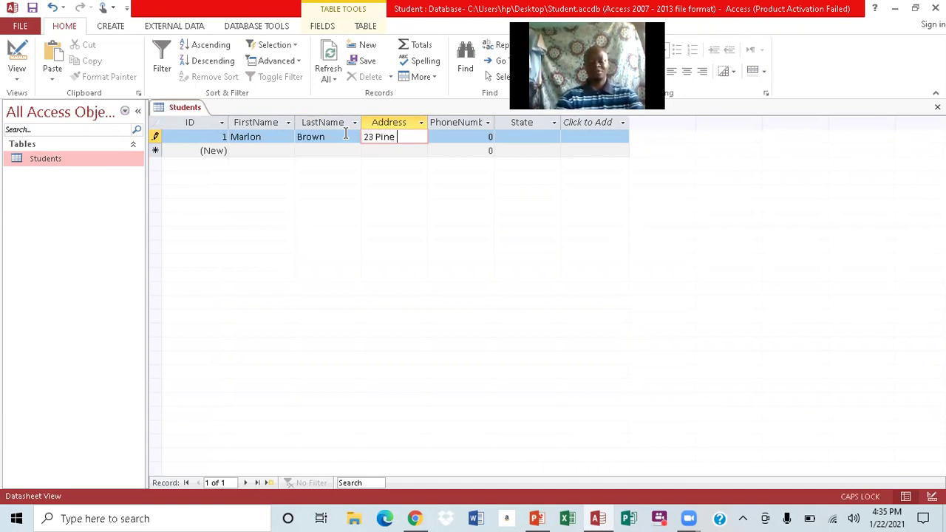
pyautogui.write('ne ST')
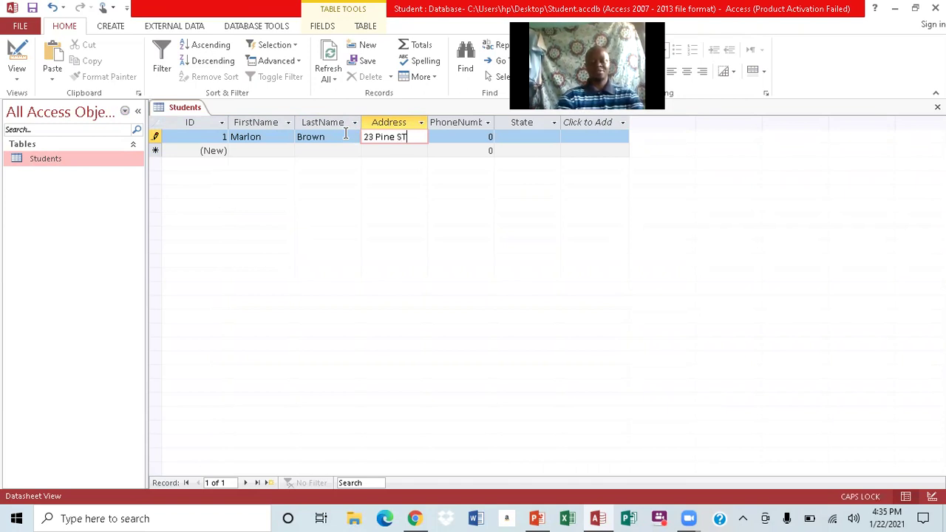
pyautogui.press('Tab')
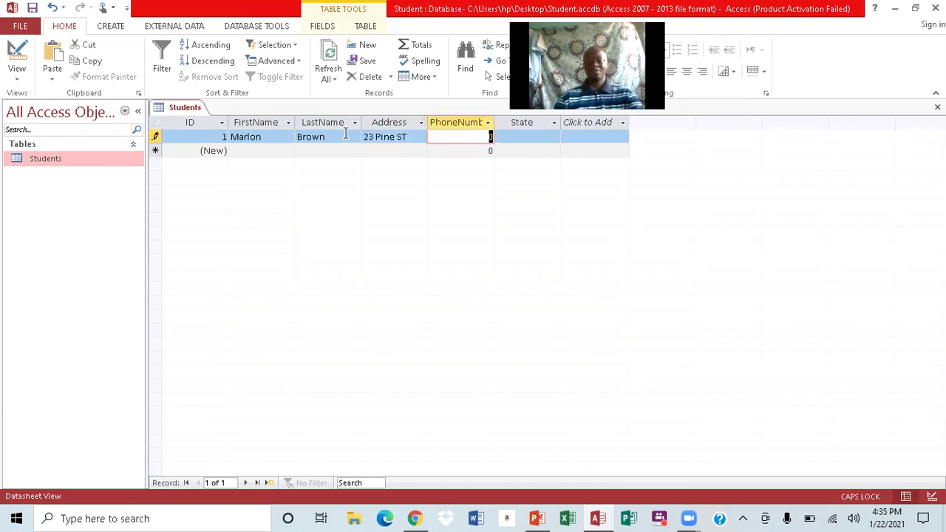
# - Enter the first student's phone number in the PhoneNumber field
pyautogui.press('capslock')
pyautogui.write('4')
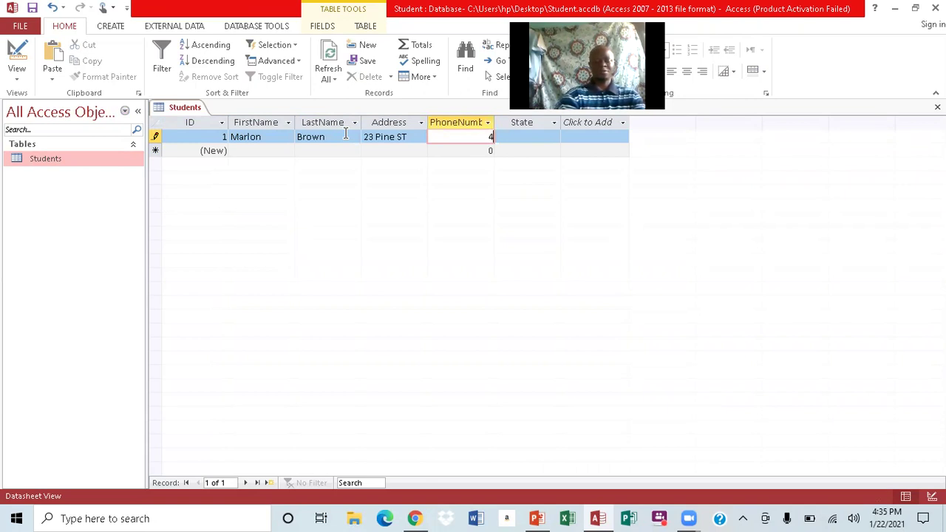
pyautogui.write('568765')
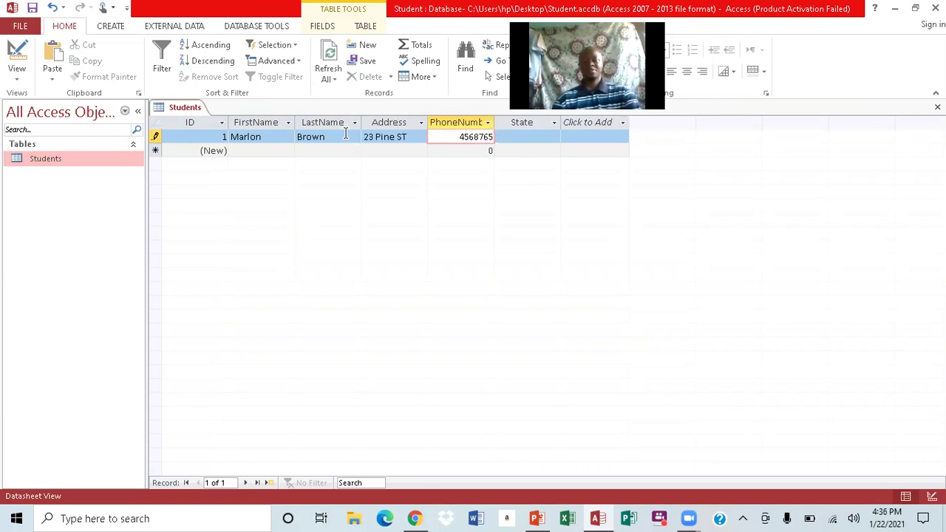
pyautogui.press('Tab')
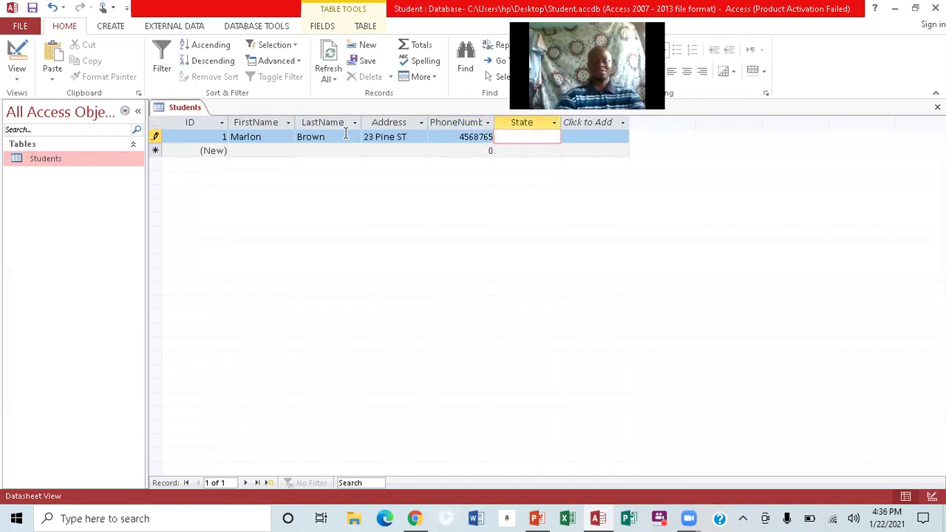
# - Set the first student's State to NY and save the record
pyautogui.press('capslock')
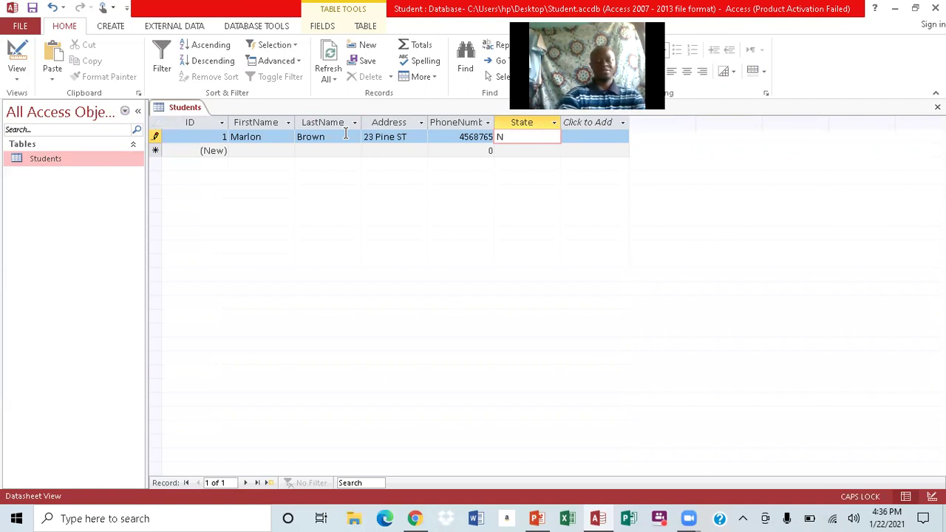
pyautogui.write('NE')
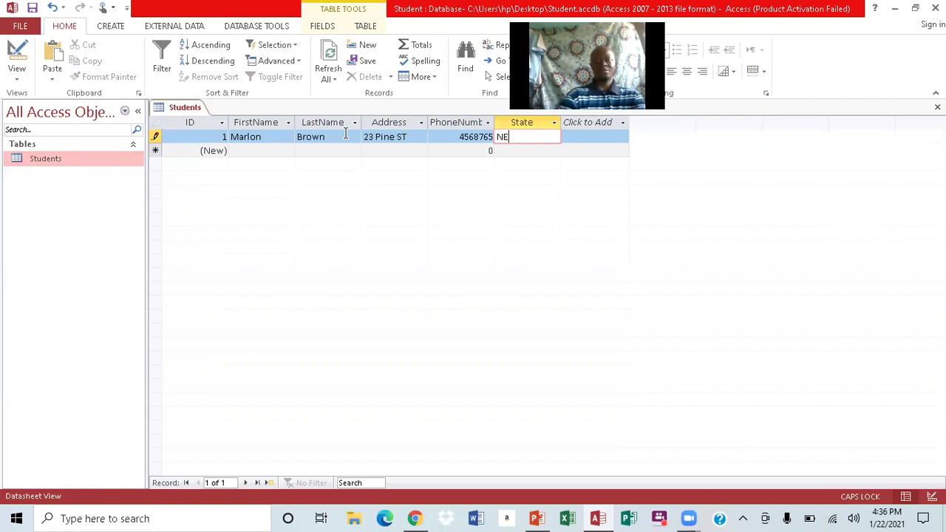
pyautogui.press('capslock')
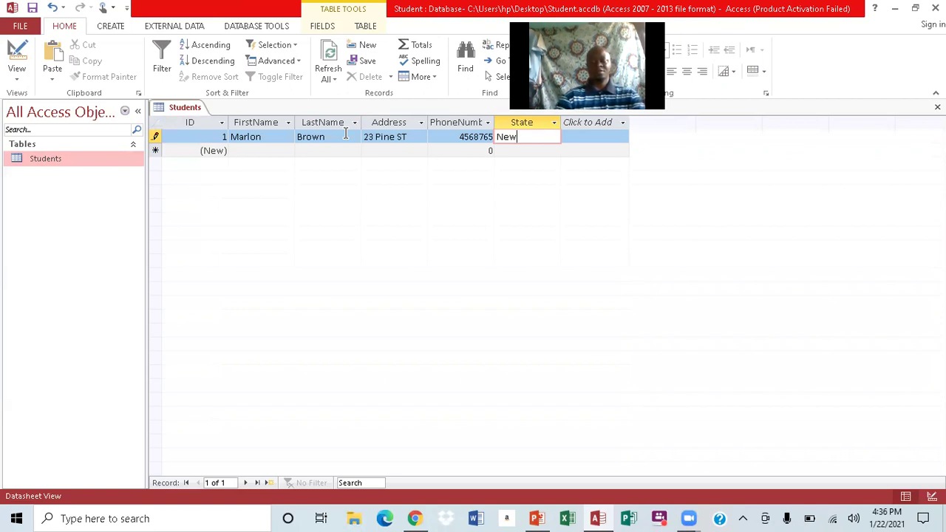
pyautogui.press('capslock')
pyautogui.write('Y')
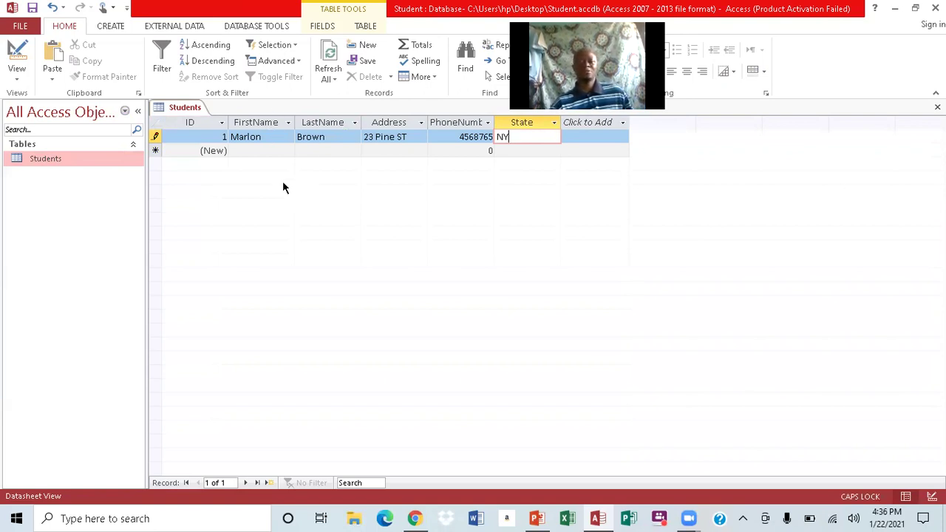
pyautogui.click(32, 9)
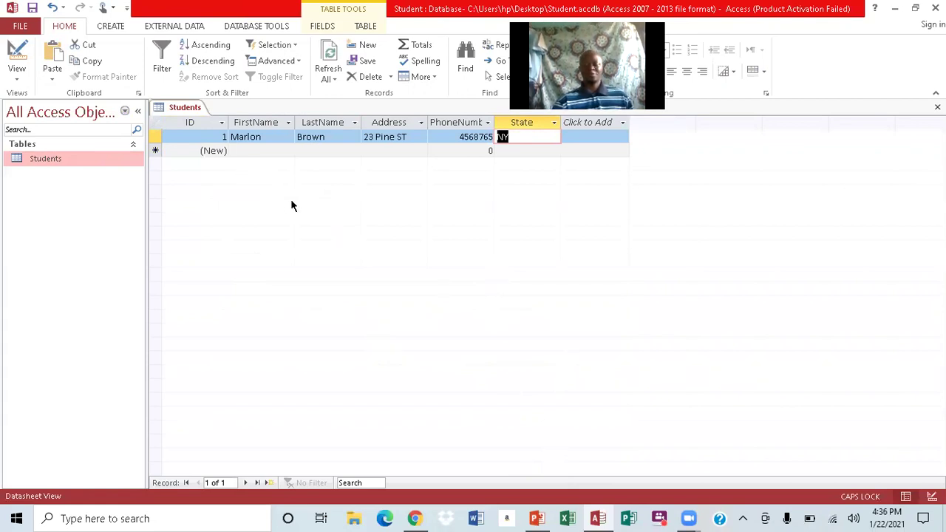
# - Start a second student record with Nj as the State and enter the student's phone number
pyautogui.press('Down')
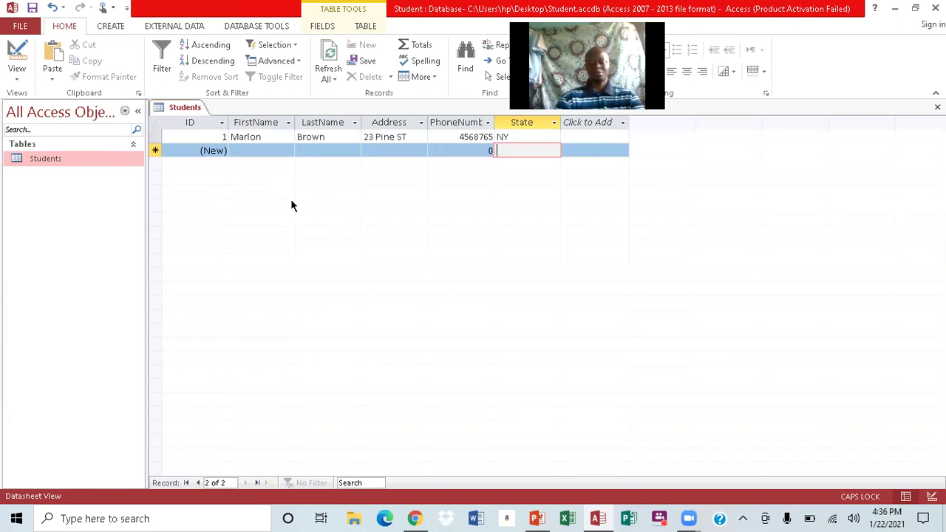
pyautogui.write('N')
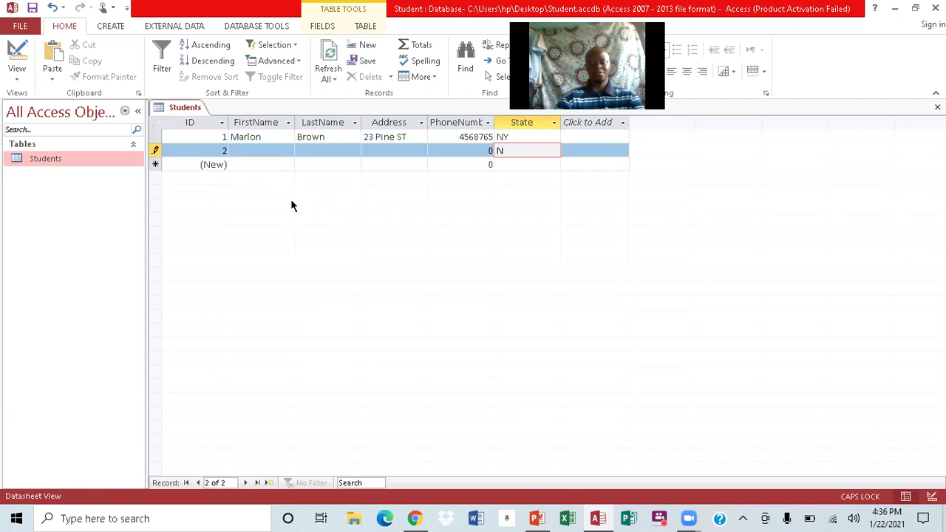
pyautogui.write('J')
pyautogui.press('capslock')
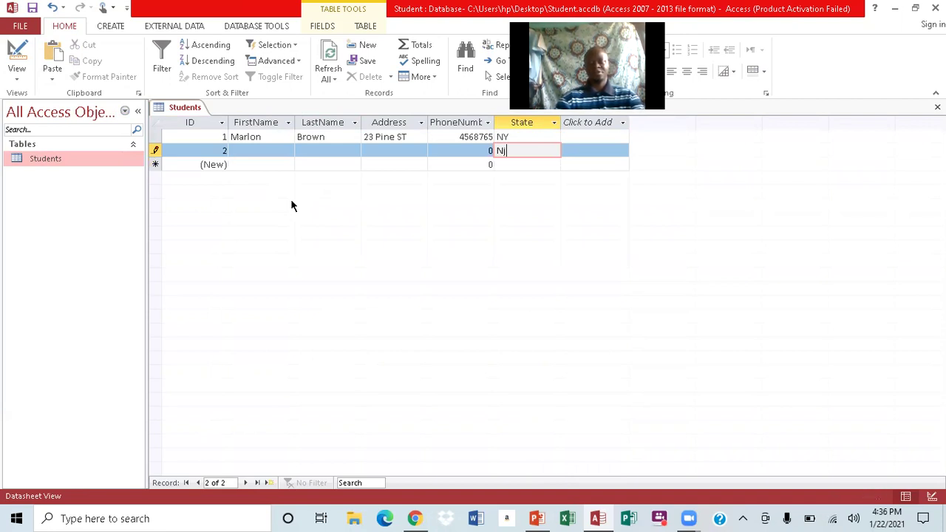
pyautogui.press('capslock')
pyautogui.press('capslock')
pyautogui.write('j')
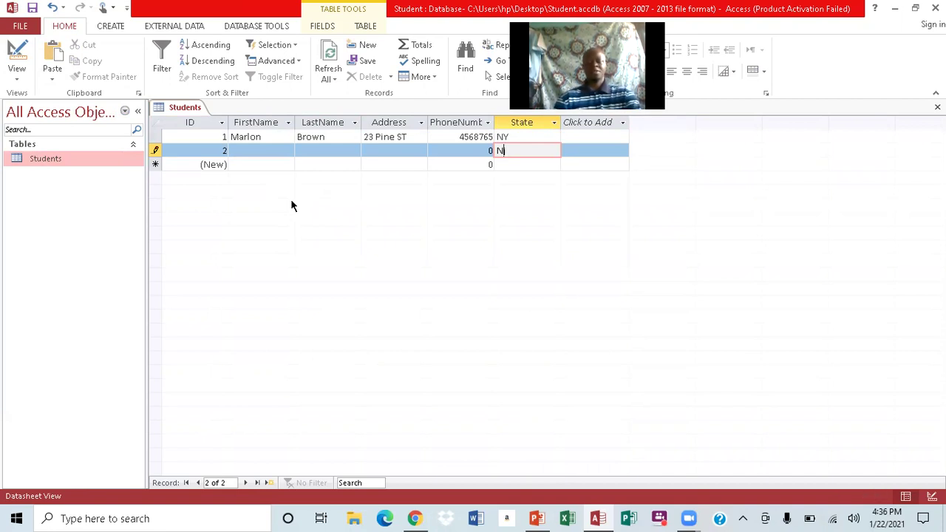
pyautogui.hotkey('shift', 'Tab')
pyautogui.write('9876543')
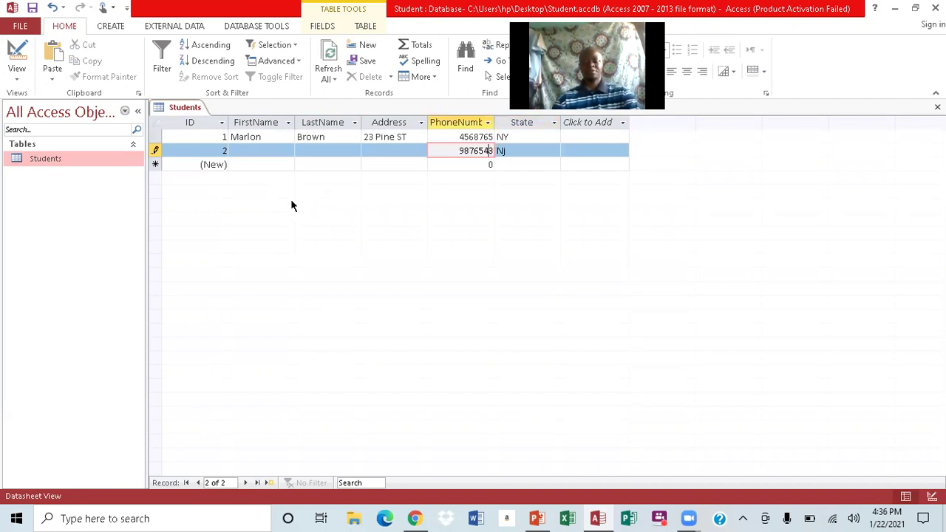
# - Fill in the street address in the second student's Address field
pyautogui.press('Left')
pyautogui.press('Left')
pyautogui.press('Left')
pyautogui.press('Left')
pyautogui.press('Left')
pyautogui.press('Left')
pyautogui.press('Left')
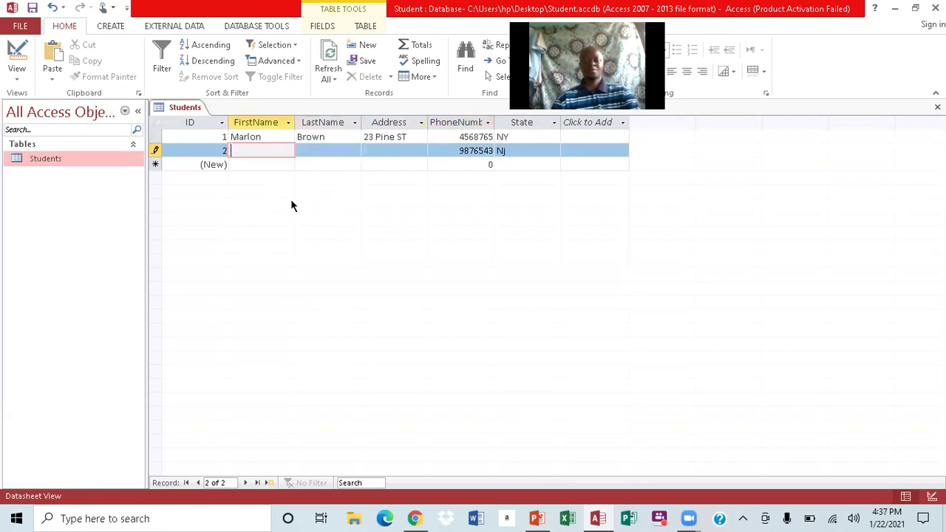
pyautogui.press('Right')
pyautogui.press('Right')
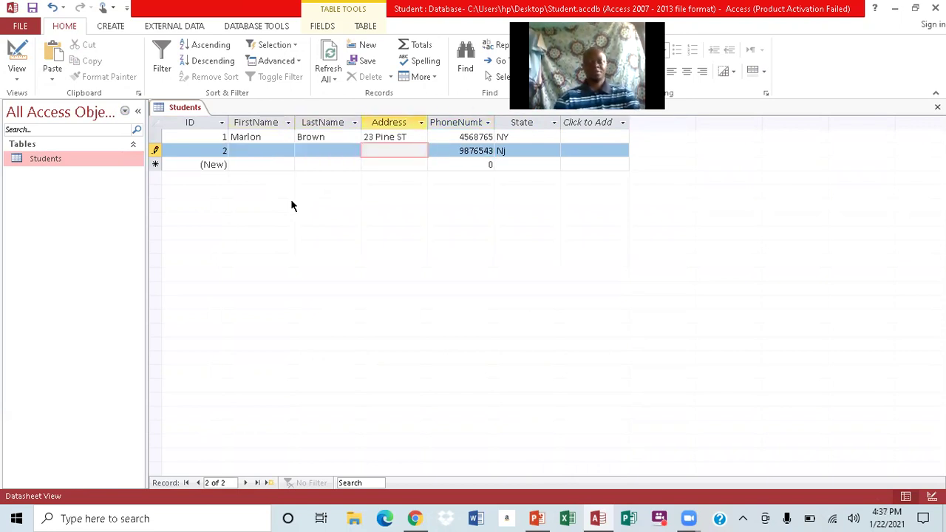
pyautogui.press('capslock')
pyautogui.write('8')
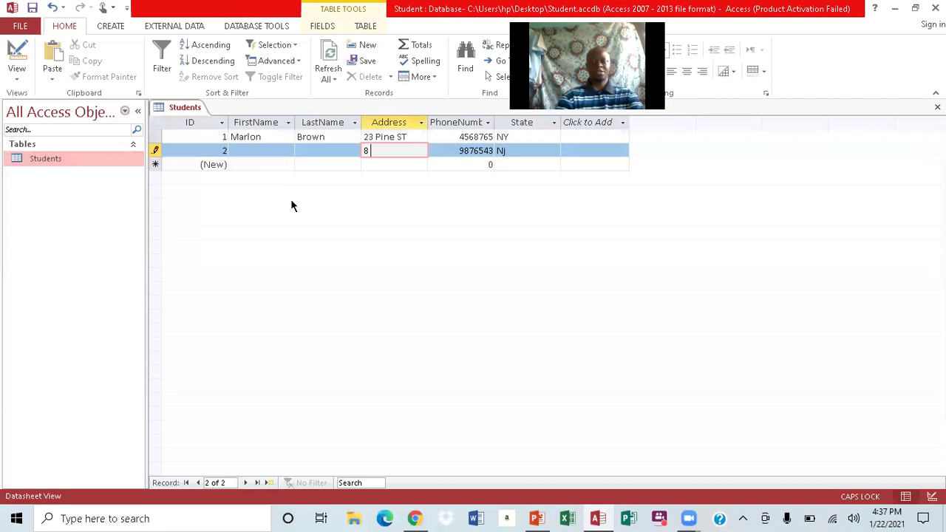
pyautogui.press('capslock')
pyautogui.write('h')
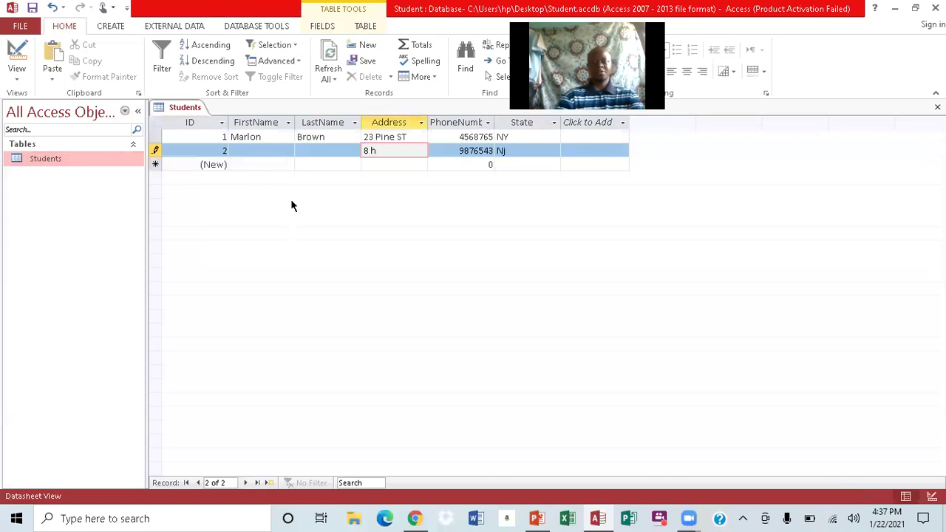
pyautogui.press('capslock')
pyautogui.write('H')
pyautogui.press('capslock')
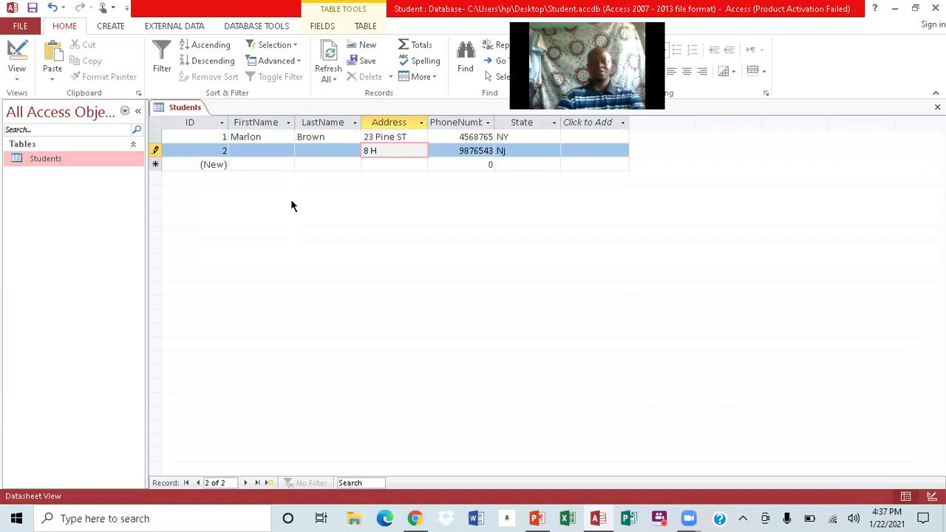
pyautogui.write('ight')
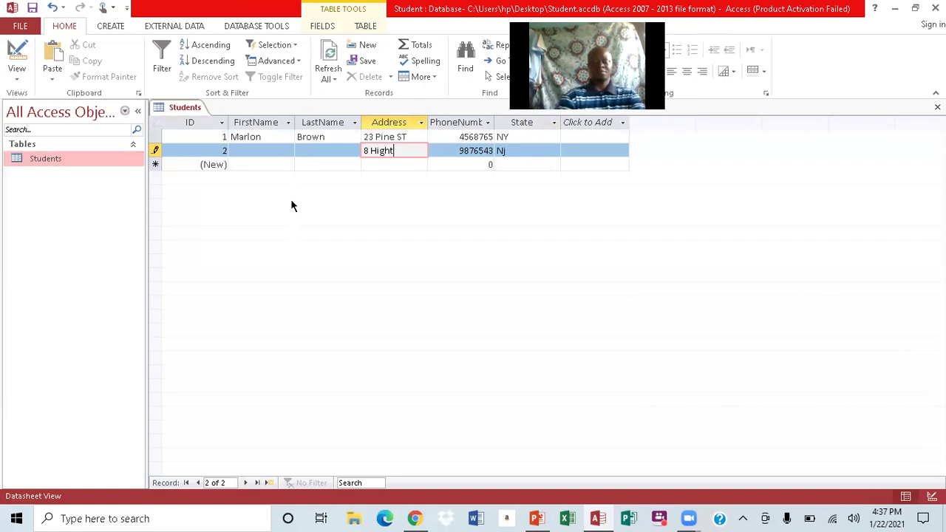
pyautogui.press('capslock')
pyautogui.write('ST')
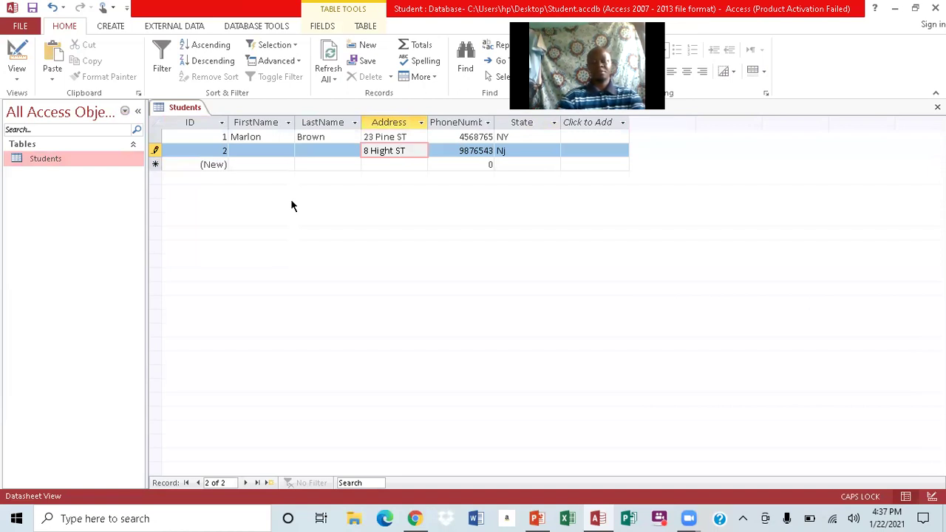
# - Enter the second student's last name in the LastName field
pyautogui.press('Left')
pyautogui.press('Left')
pyautogui.press('Left')
pyautogui.press('Left')
pyautogui.press('Left')
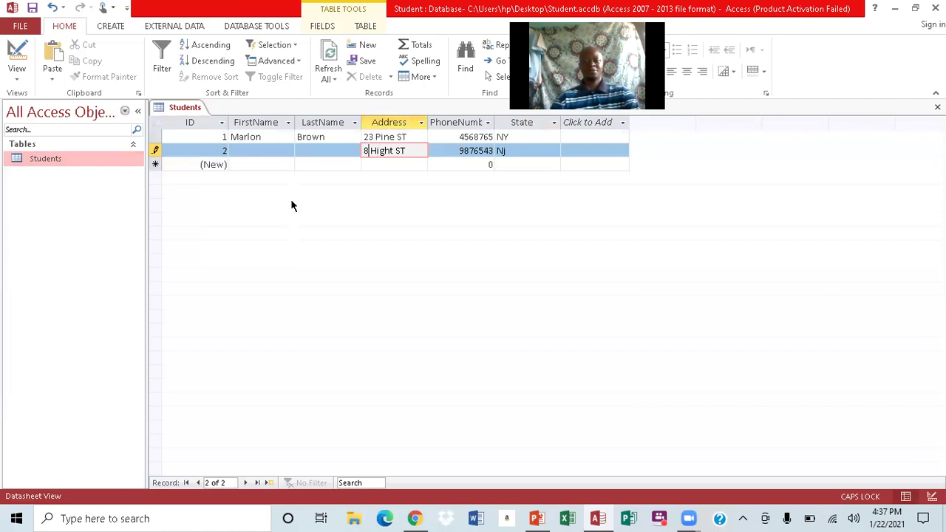
pyautogui.press('Left')
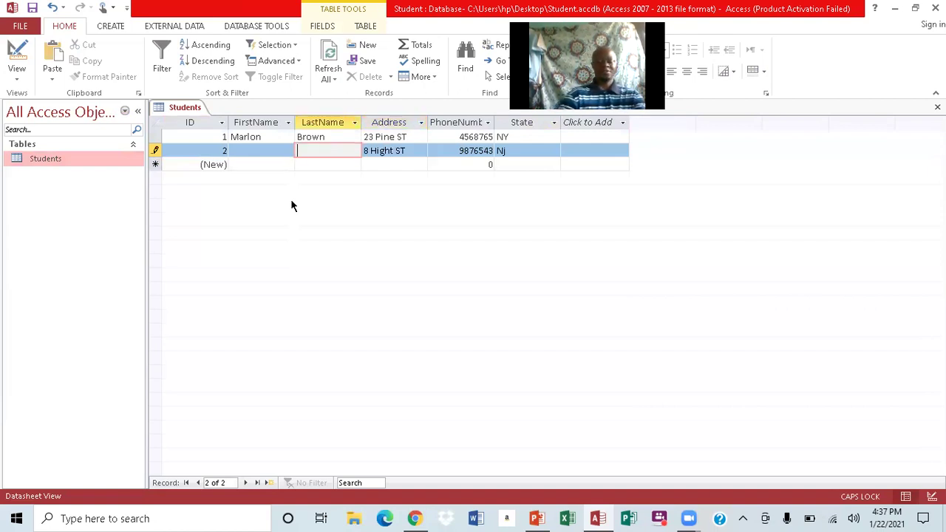
pyautogui.write('J')
pyautogui.press('capslock')
pyautogui.write('o')
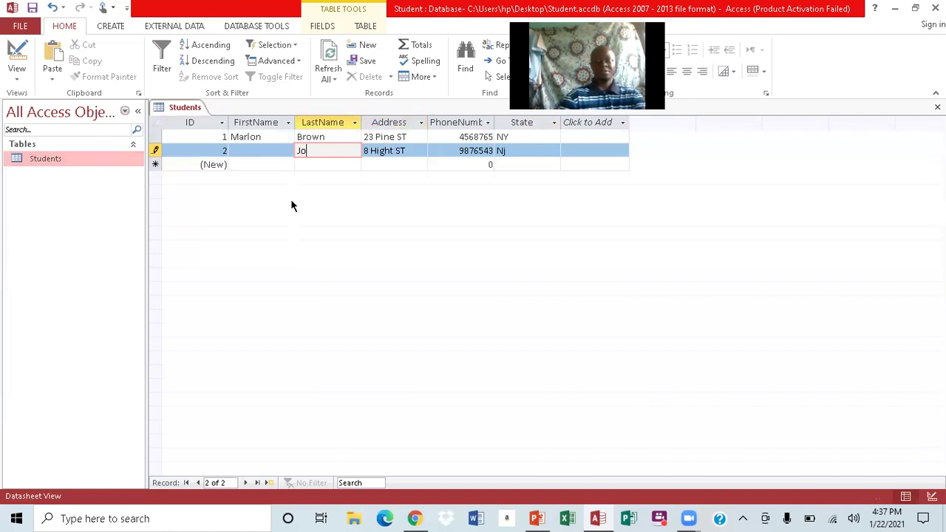
pyautogui.write('hnson')
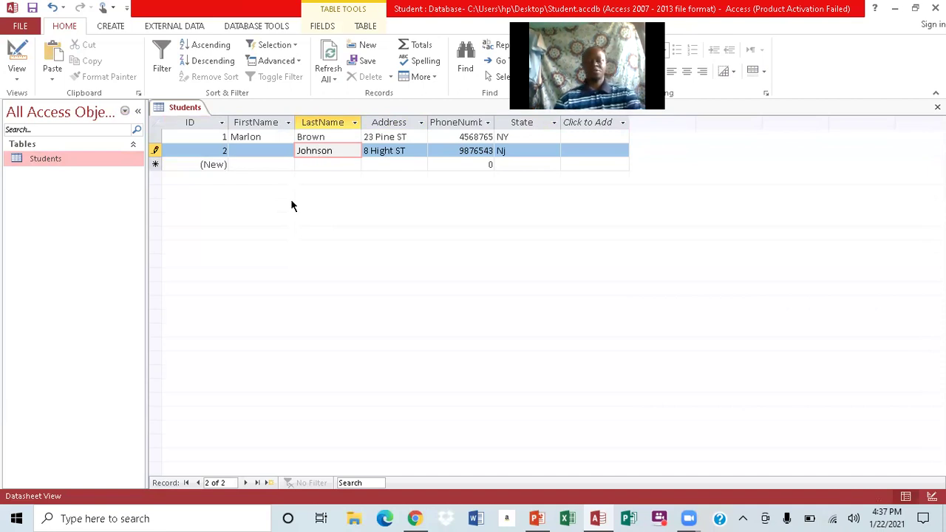
pyautogui.press('Left')
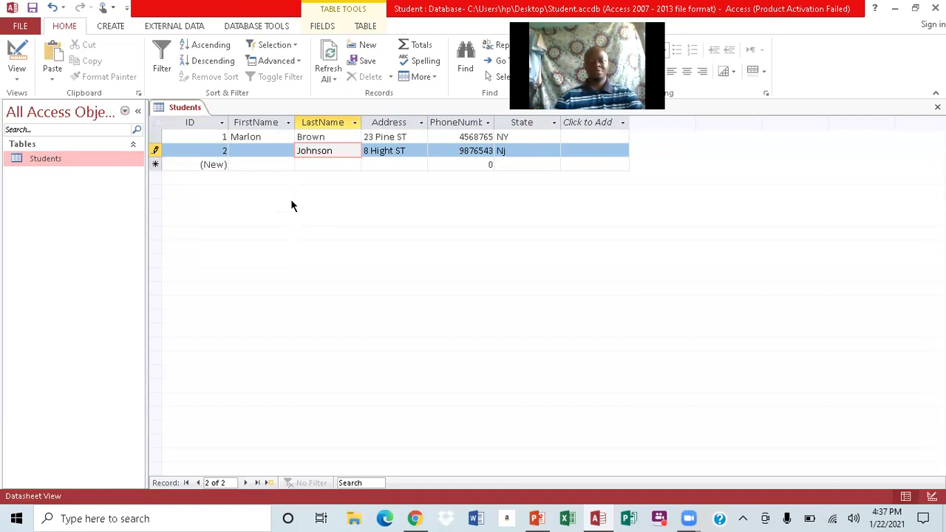
# - Enter the second student's first name in the FirstName field, and save and close the Students table
pyautogui.hotkey('shift', 'Tab')
pyautogui.write('S')
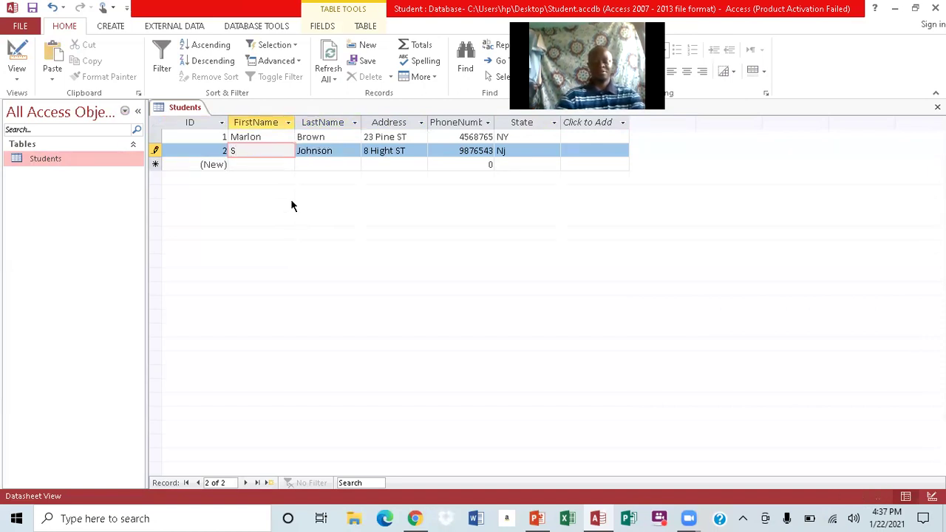
pyautogui.write('ophia')
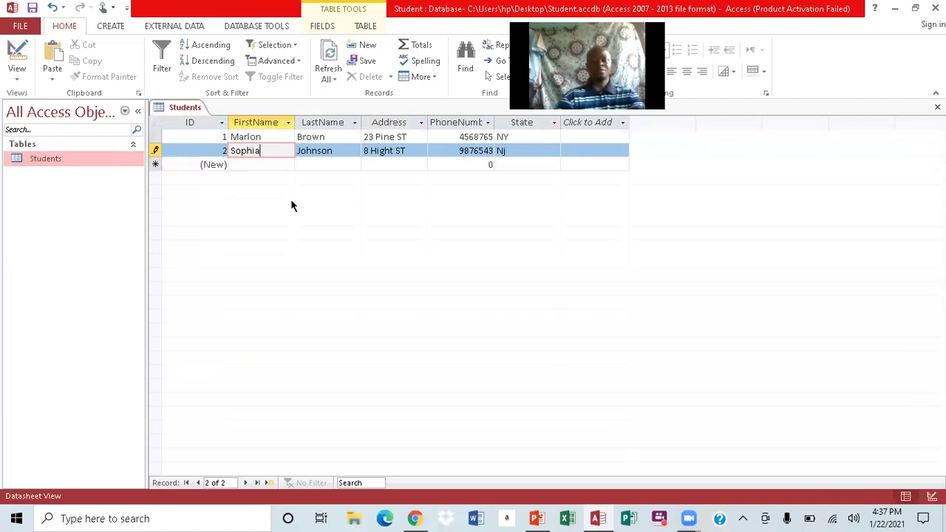
pyautogui.click(33, 7)
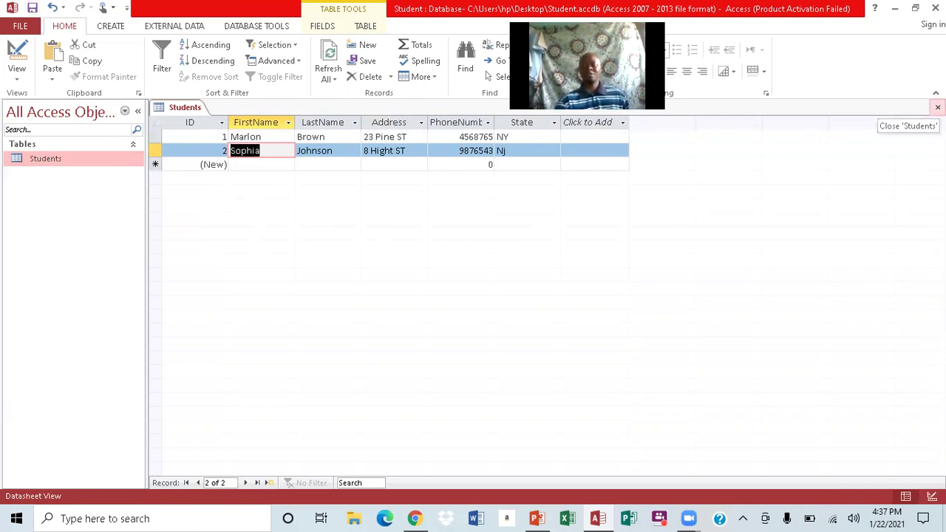
pyautogui.click(937, 107)
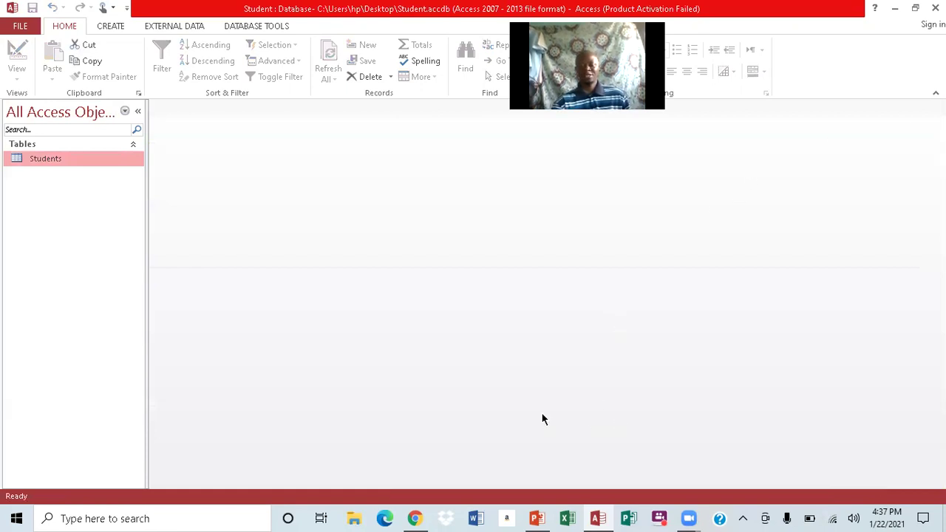
# - Check the task slide in PowerPoint and, back in Access, create a basic form from the Students table
pyautogui.click(537, 517)
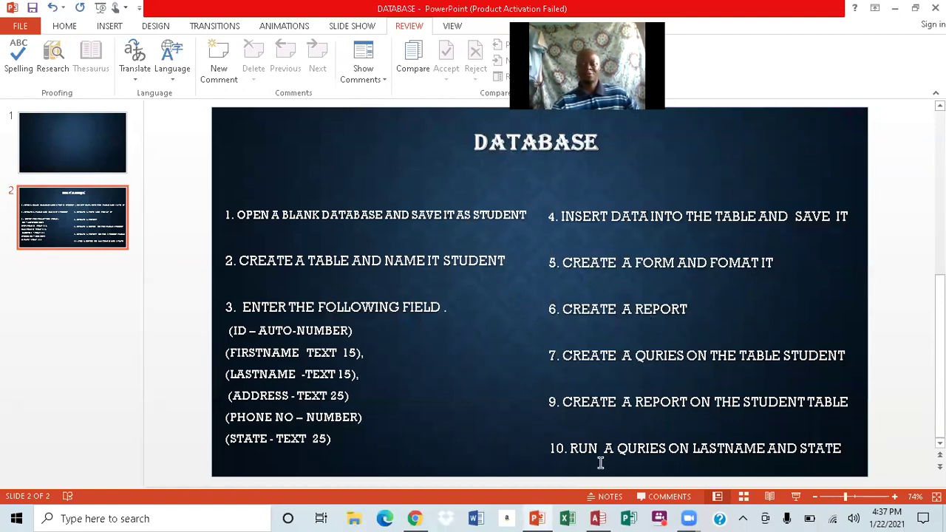
pyautogui.click(598, 517)
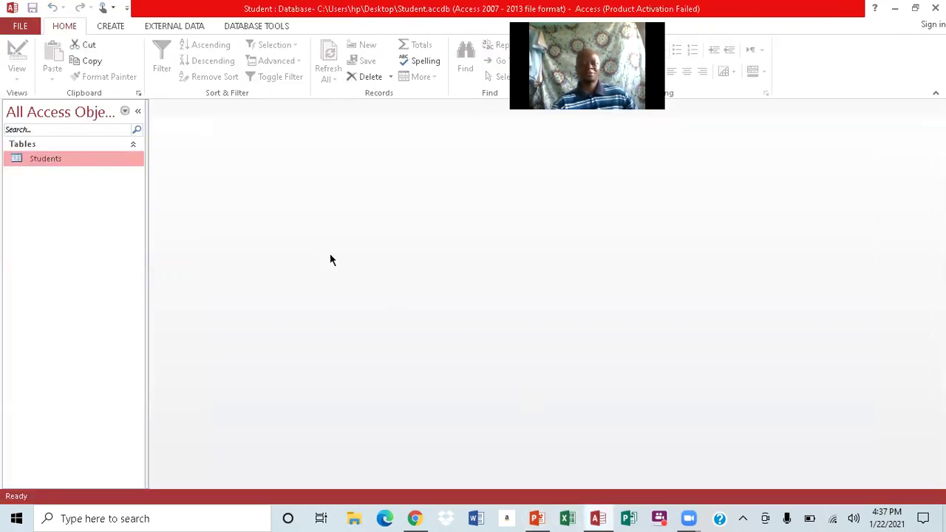
pyautogui.click(110, 26)
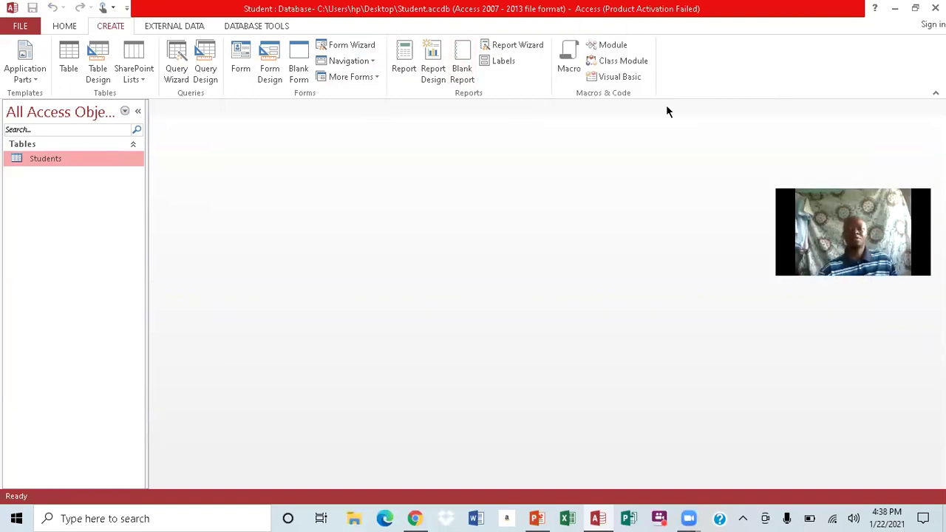
pyautogui.click(376, 78)
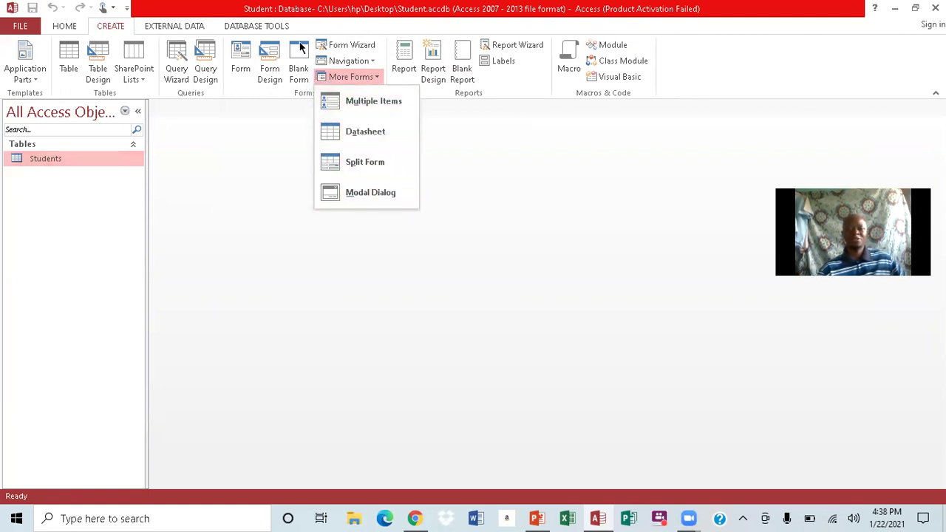
pyautogui.click(240, 67)
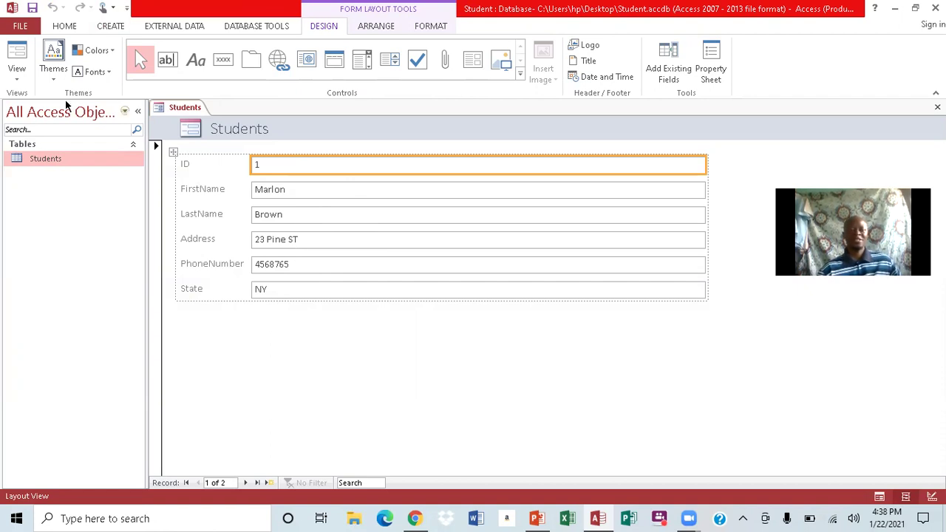
# - In Design View, move the left edge of the form's Students title to about the 3-inch mark and fill the title orange
pyautogui.click(20, 79)
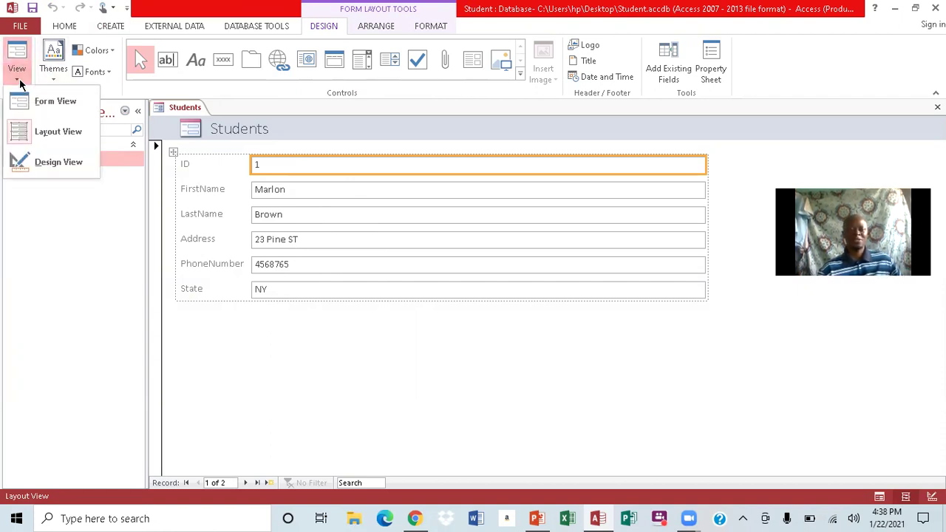
pyautogui.click(71, 166)
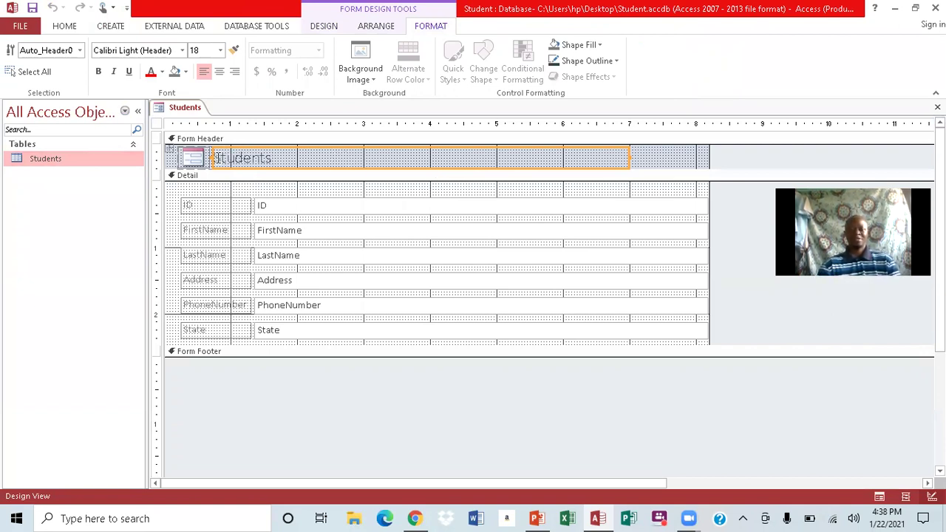
pyautogui.moveTo(213, 156); pyautogui.dragTo(356, 149)
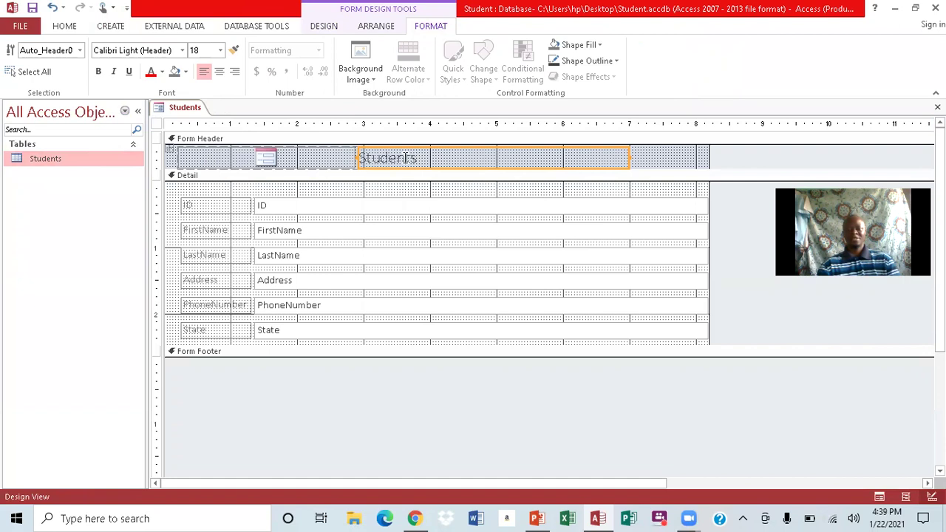
pyautogui.rightClick(474, 163)
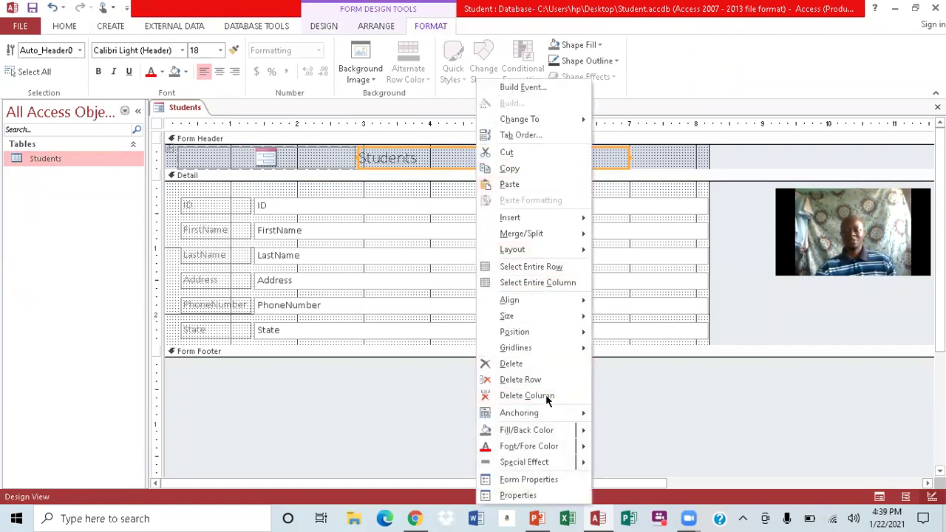
pyautogui.moveTo(487, 433)
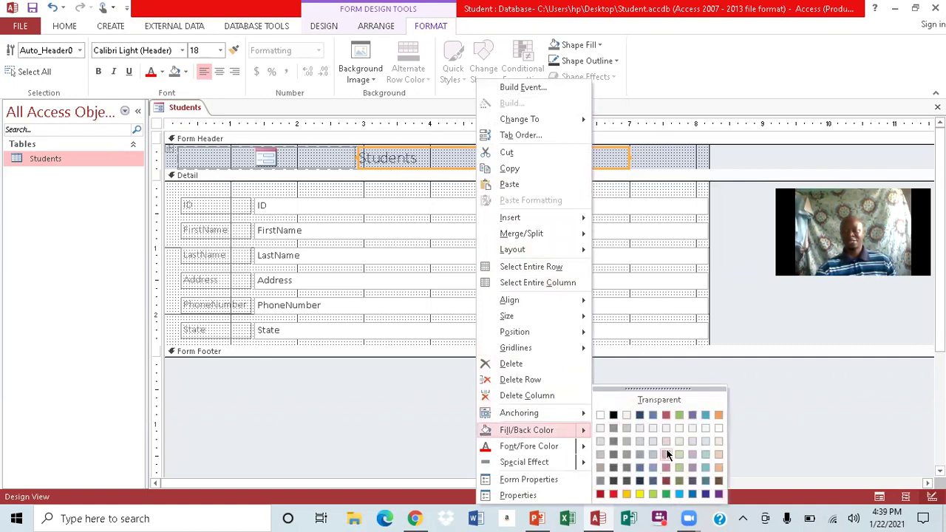
pyautogui.click(717, 415)
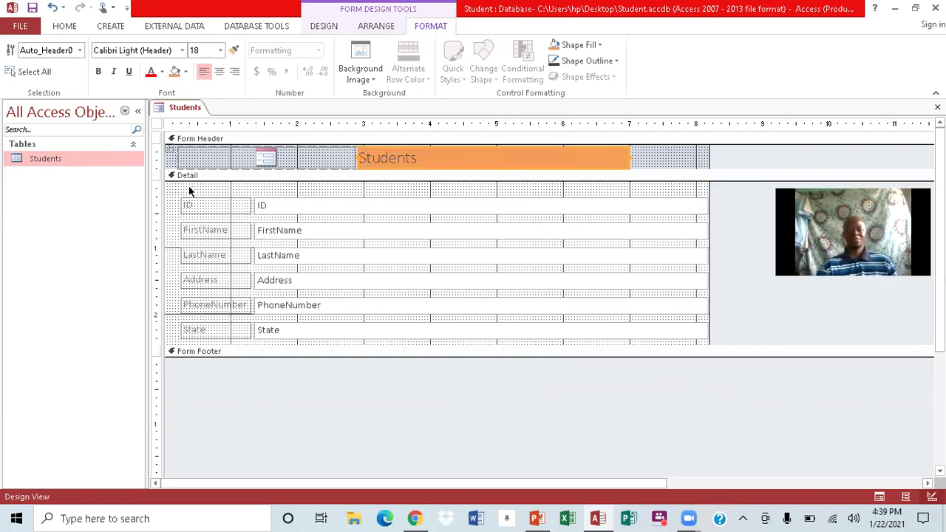
# - Select all labels and text boxes in the form's Detail section and change their fill colour to a light red
pyautogui.moveTo(184, 184); pyautogui.dragTo(707, 343)
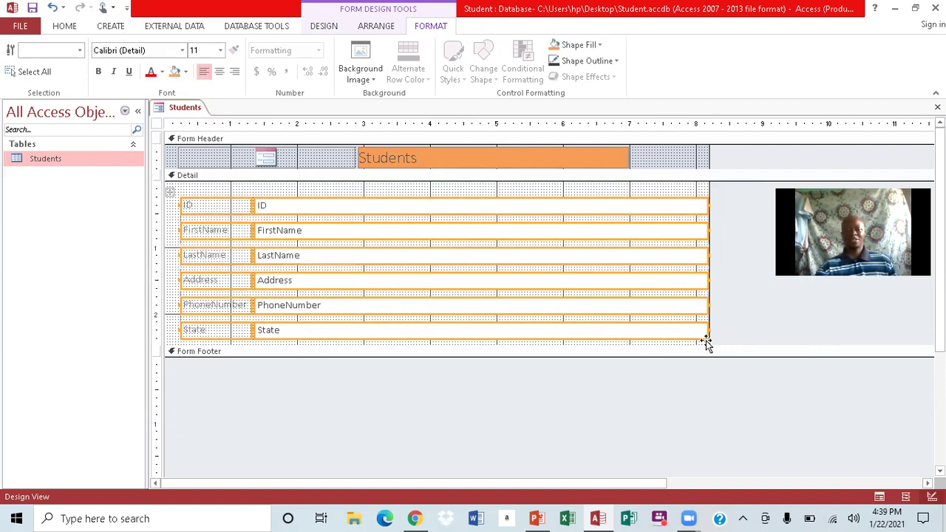
pyautogui.rightClick(559, 274)
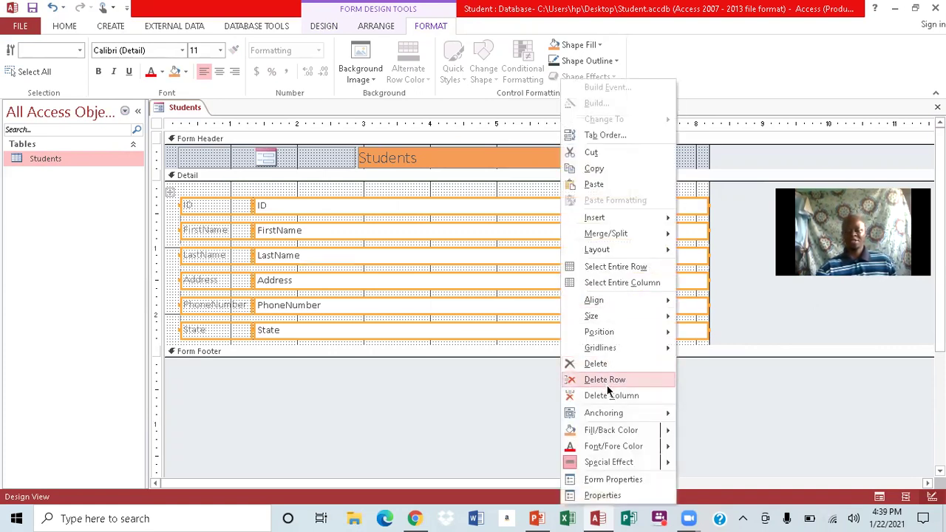
pyautogui.moveTo(626, 430)
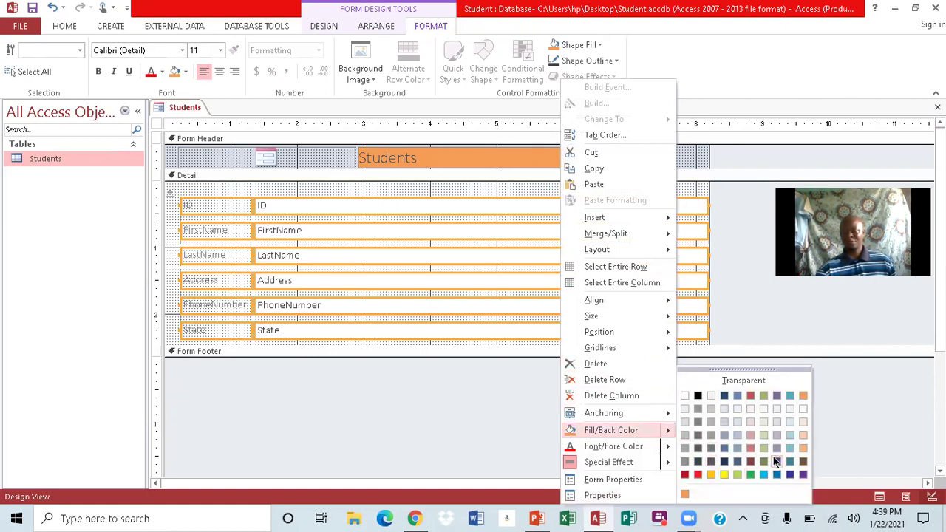
pyautogui.click(751, 396)
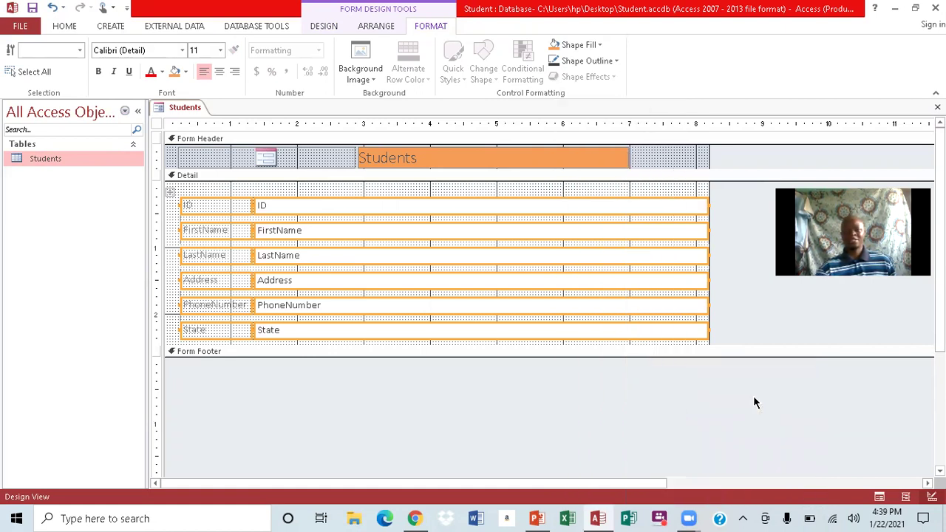
pyautogui.rightClick(653, 306)
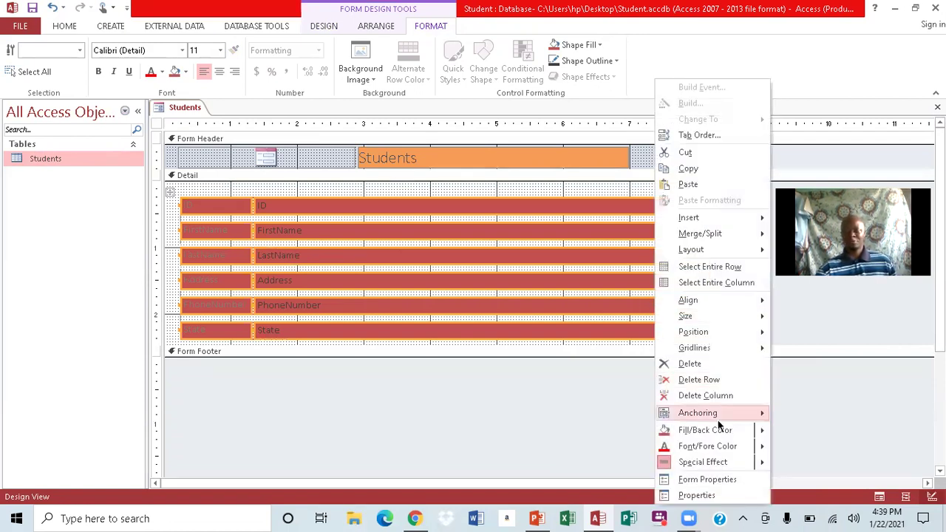
pyautogui.moveTo(743, 431)
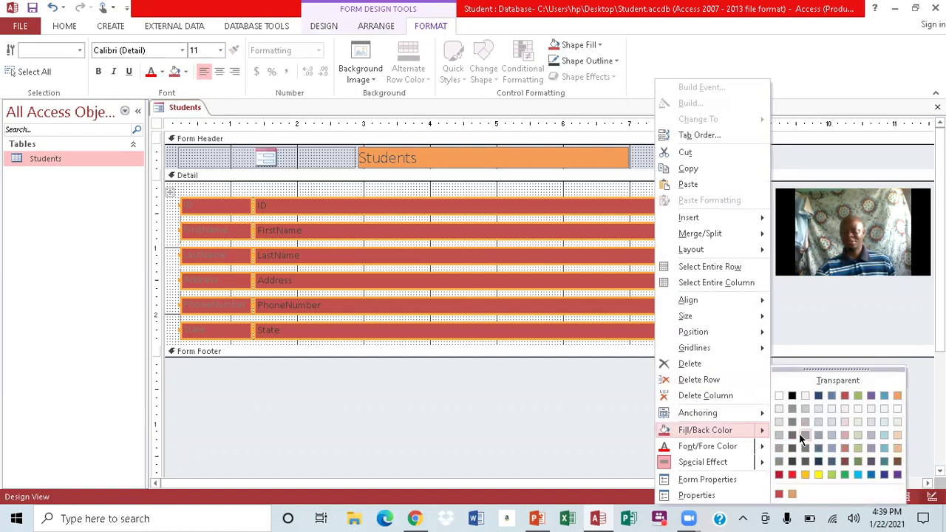
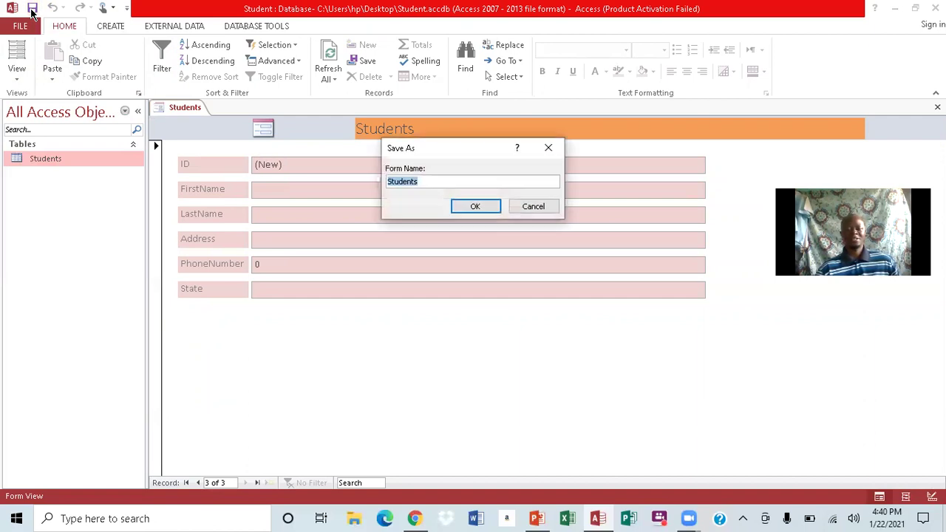
# - Save the form under the name Students form and close it
pyautogui.click(426, 181)
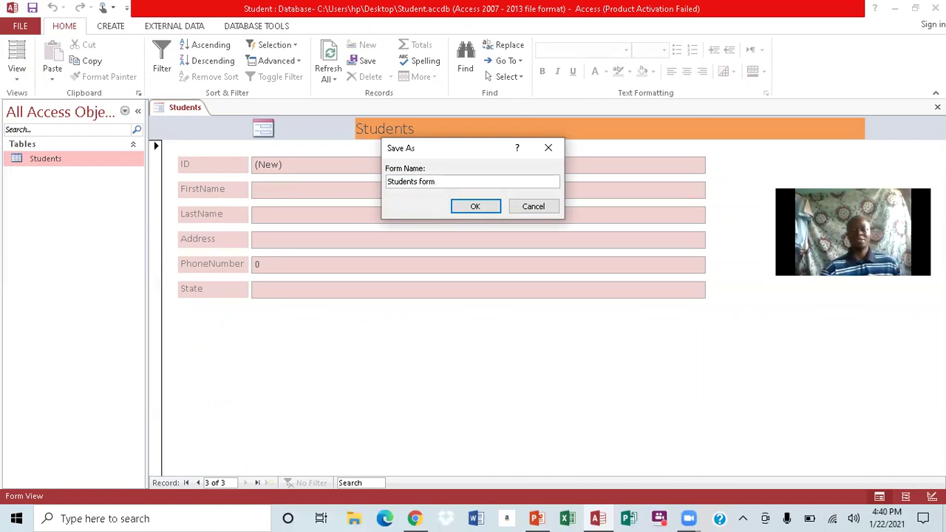
pyautogui.click(460, 207)
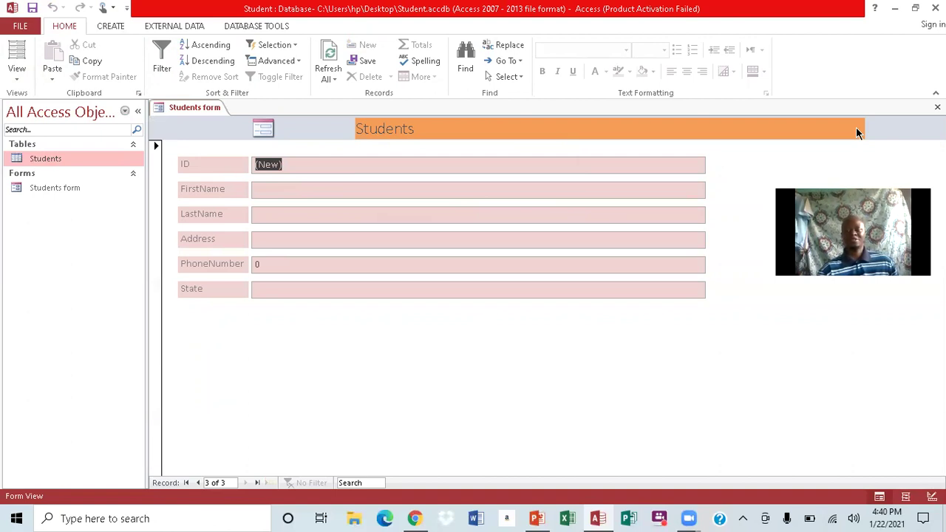
pyautogui.click(936, 107)
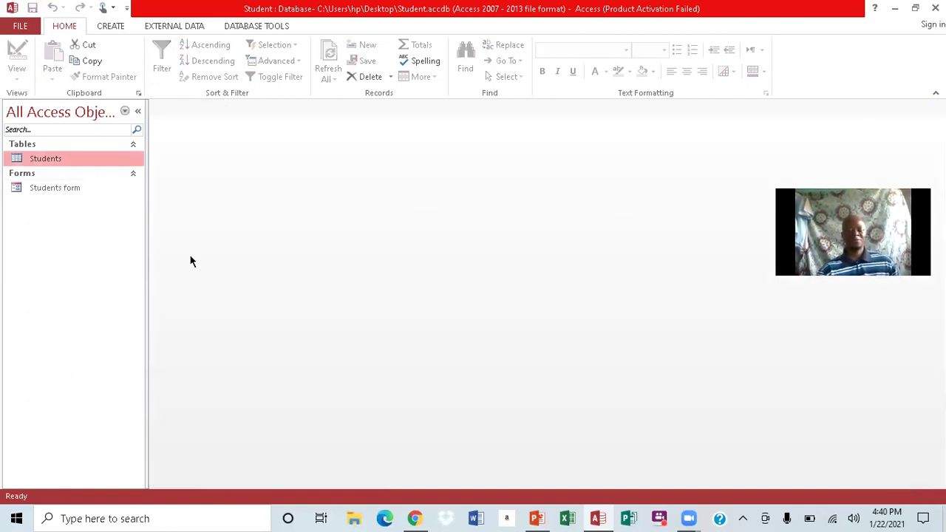
# - Check the task slide in PowerPoint and, back in Access, create a basic report from the Students table
pyautogui.moveTo(536, 518)
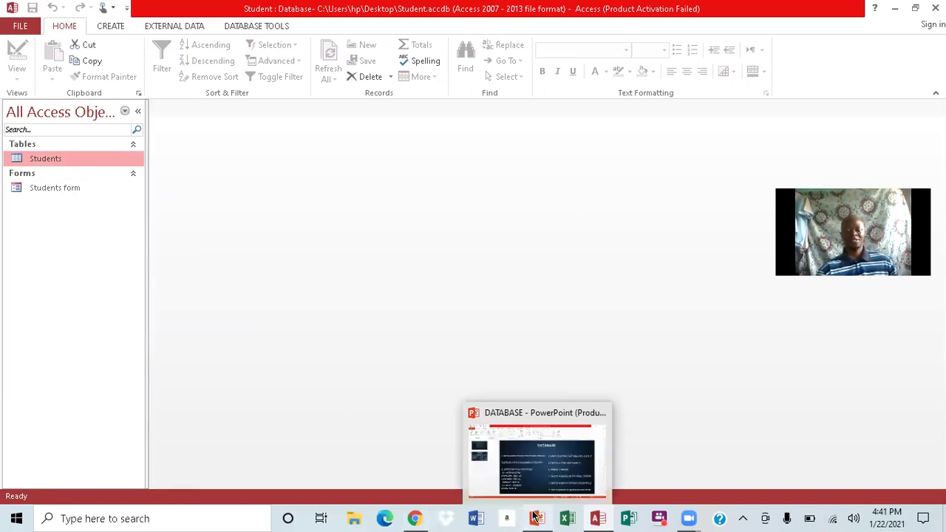
pyautogui.click(542, 436)
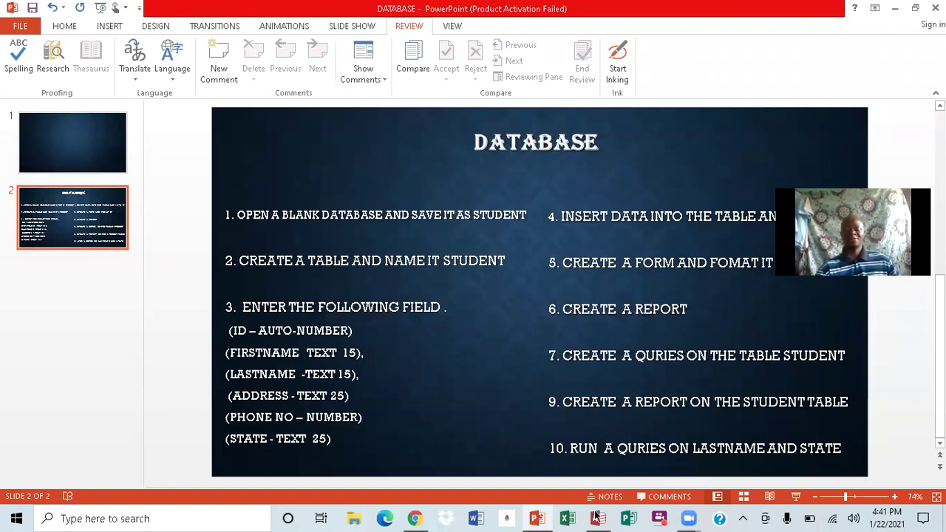
pyautogui.moveTo(596, 516)
pyautogui.click(609, 470)
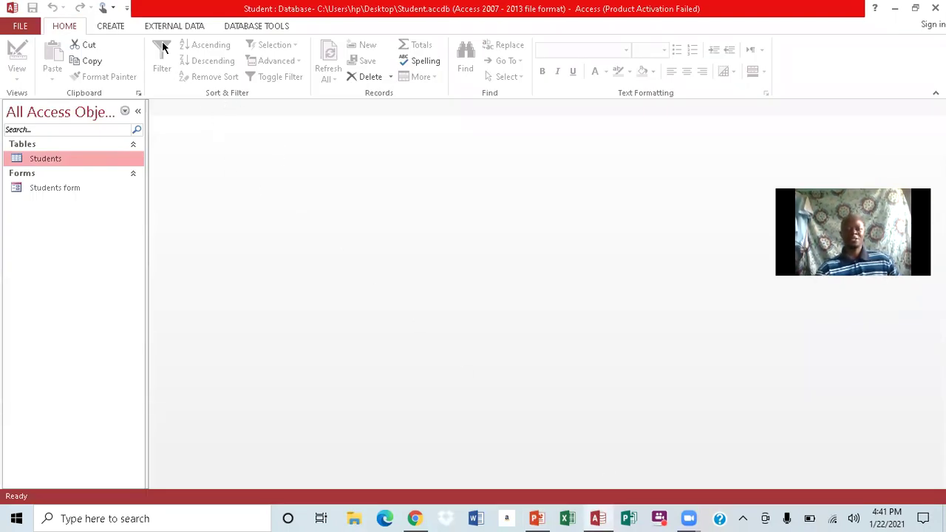
pyautogui.click(111, 26)
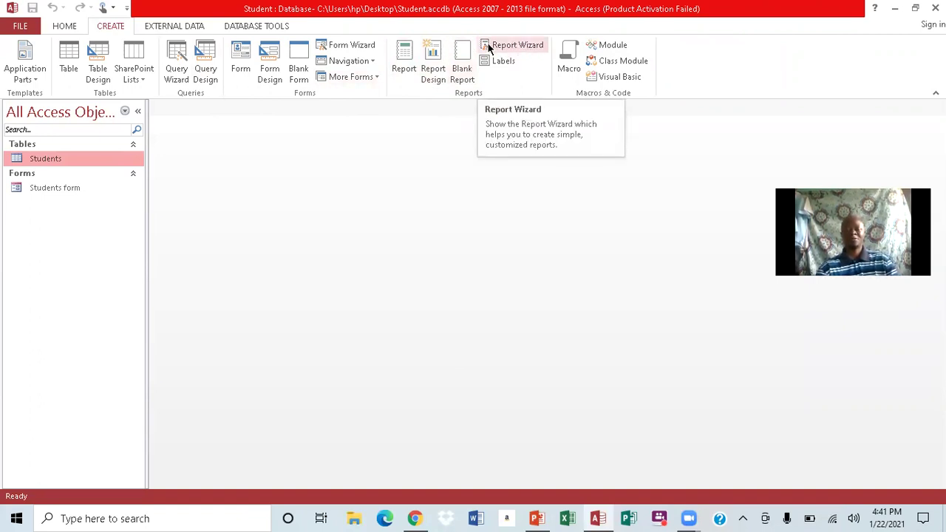
pyautogui.click(404, 59)
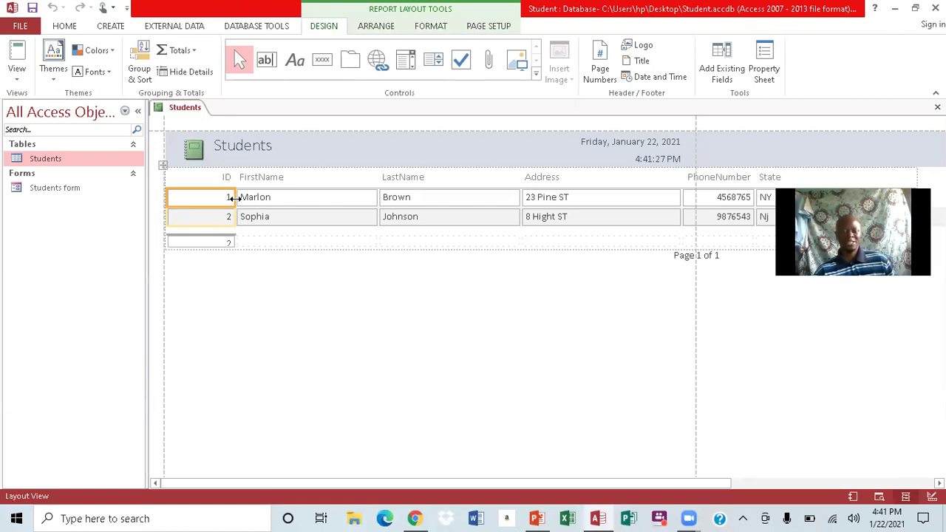
# - Narrow the report's ID, FirstName, LastName, Address and State columns so the whole layout fits within the page width
pyautogui.moveTo(234, 198); pyautogui.dragTo(218, 198)
pyautogui.click(337, 183)
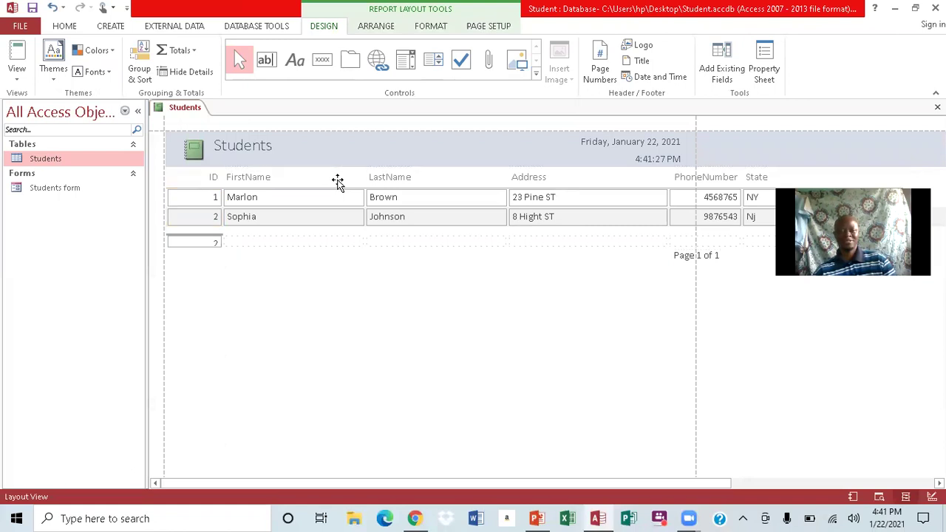
pyautogui.moveTo(363, 178); pyautogui.dragTo(315, 178)
pyautogui.click(423, 179)
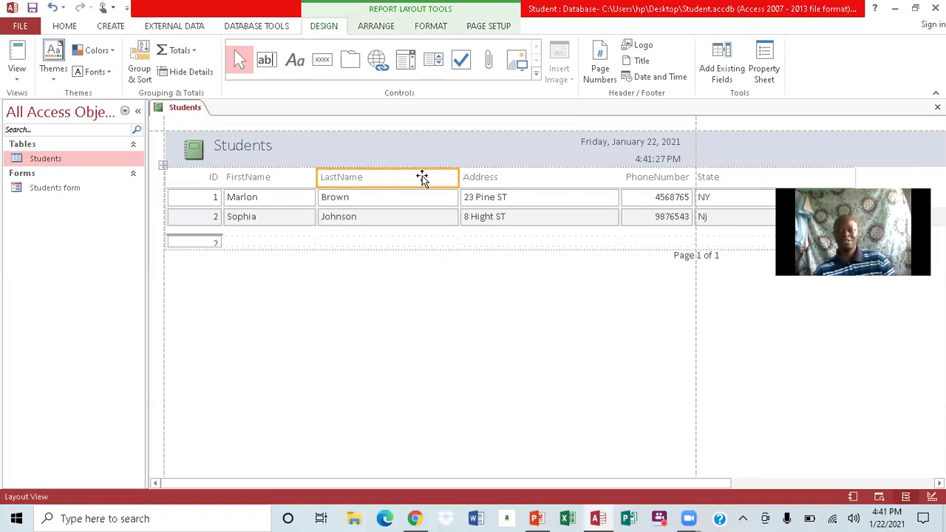
pyautogui.moveTo(452, 182); pyautogui.dragTo(405, 184)
pyautogui.click(522, 182)
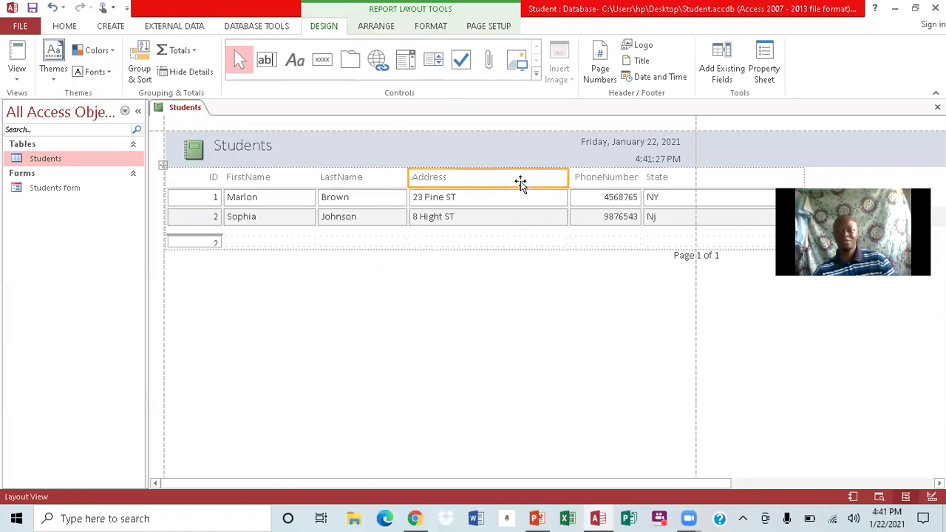
pyautogui.moveTo(571, 179); pyautogui.dragTo(517, 183)
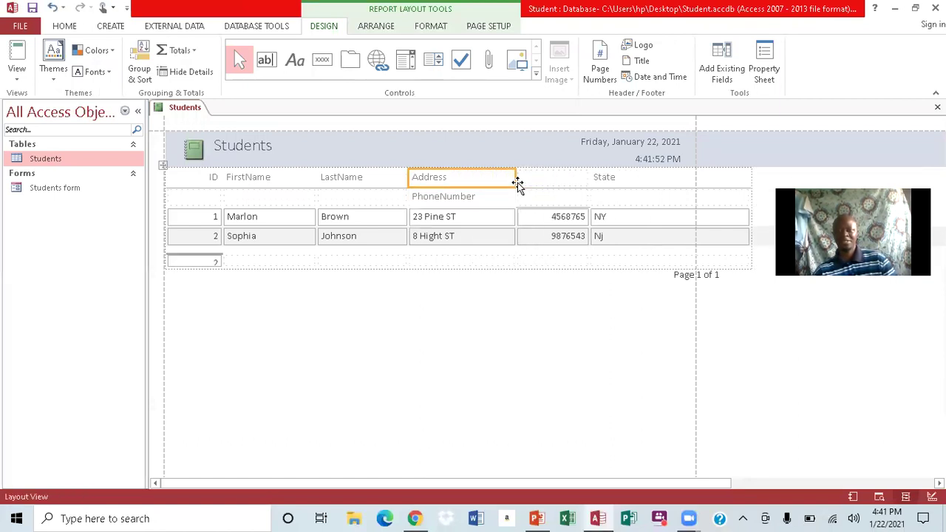
pyautogui.click(657, 182)
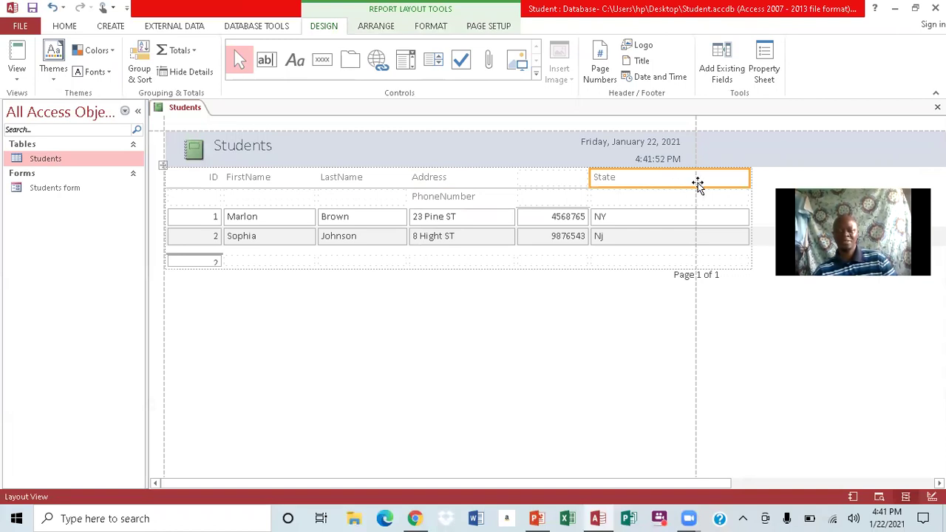
pyautogui.moveTo(749, 178); pyautogui.dragTo(676, 179)
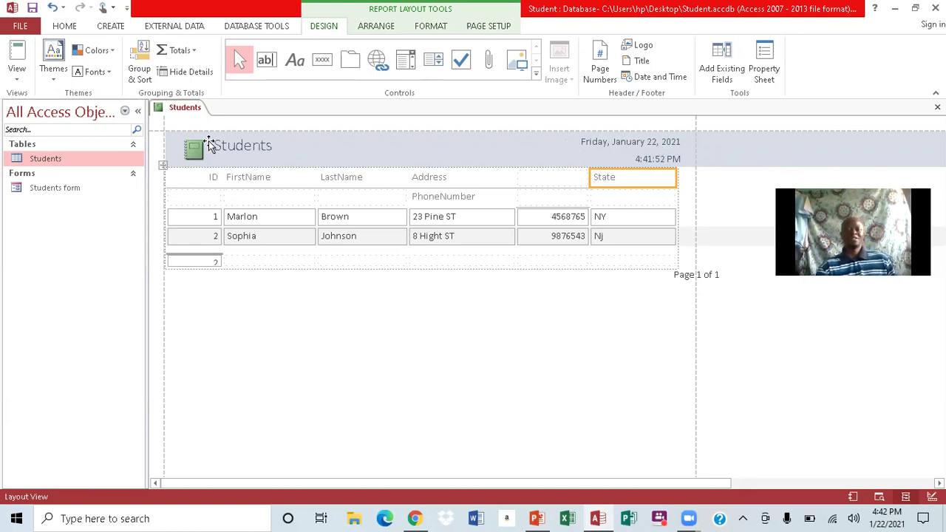
# - Save the report under the name Students report and close it
pyautogui.click(32, 7)
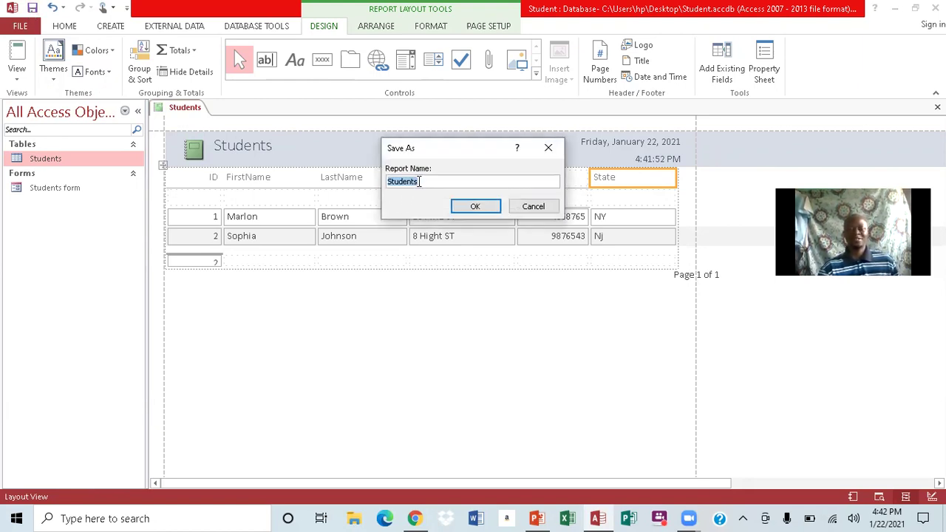
pyautogui.click(422, 182)
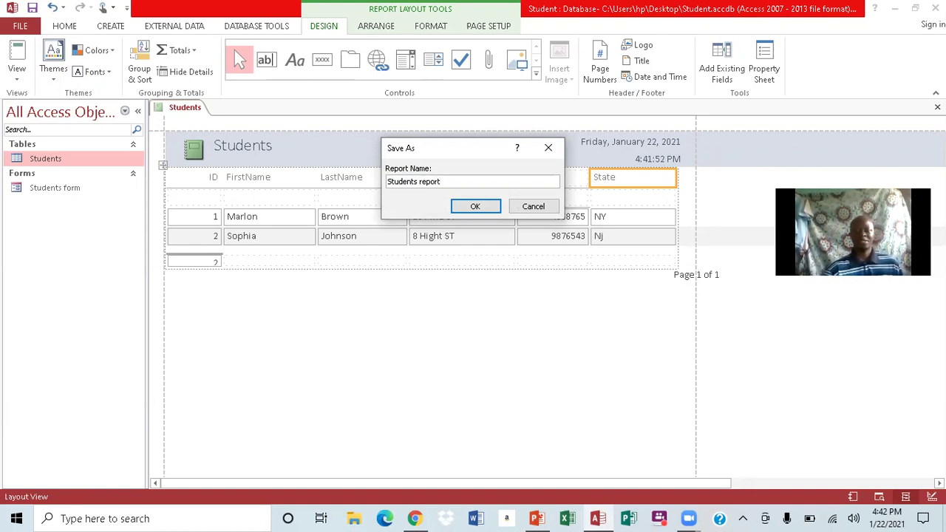
pyautogui.click(464, 204)
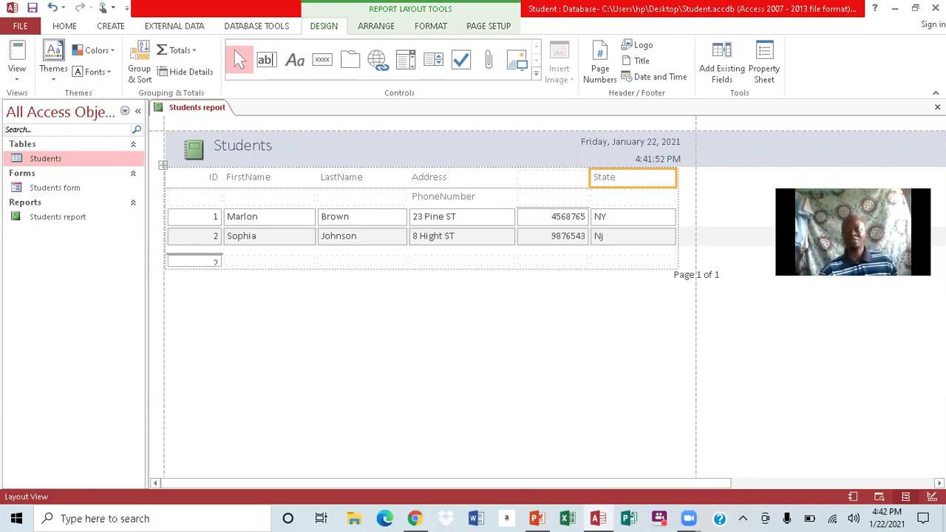
pyautogui.click(937, 107)
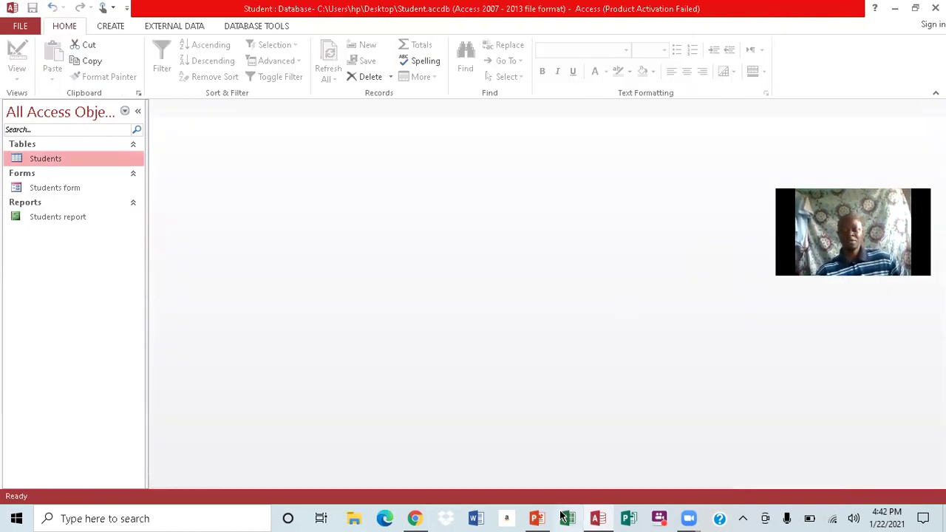
# - Check the task slide in PowerPoint and, back in Access, start a new query in Design View based on the Students table
pyautogui.moveTo(537, 518)
pyautogui.click(549, 474)
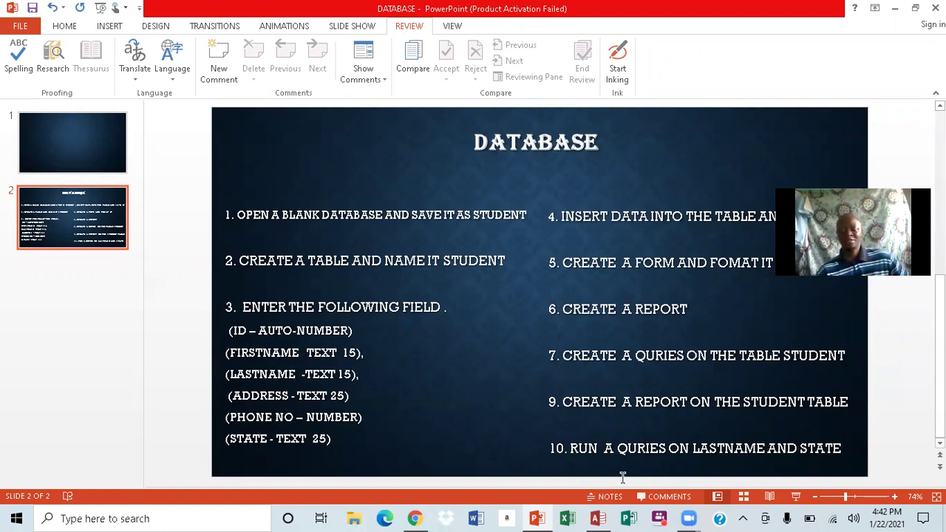
pyautogui.moveTo(598, 518)
pyautogui.click(592, 477)
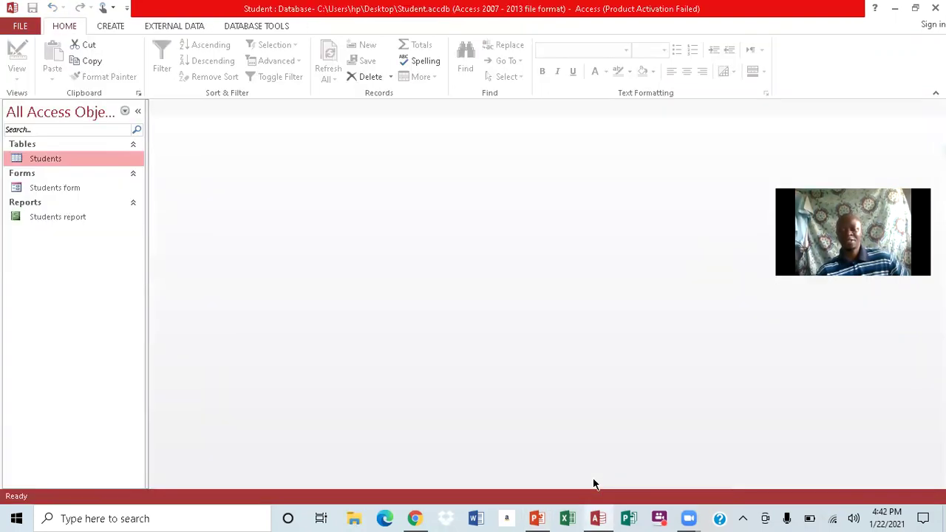
pyautogui.click(110, 26)
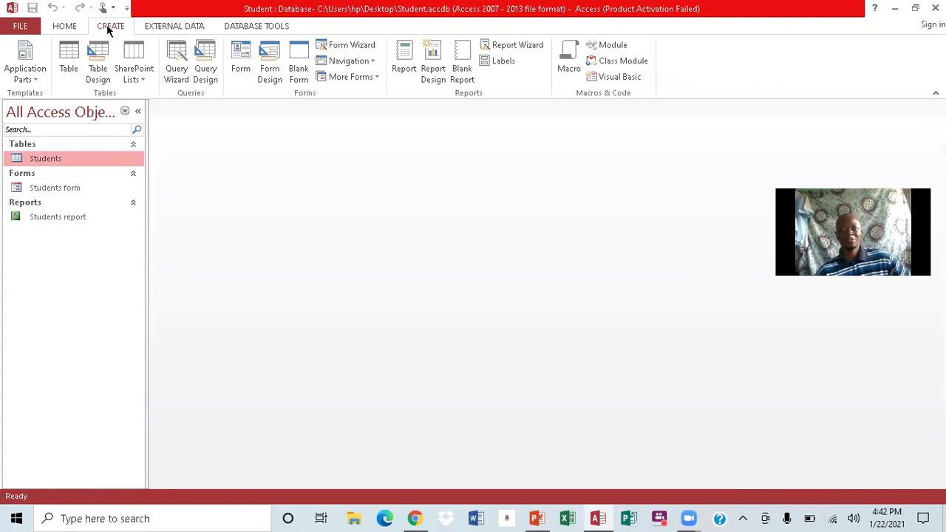
pyautogui.click(207, 66)
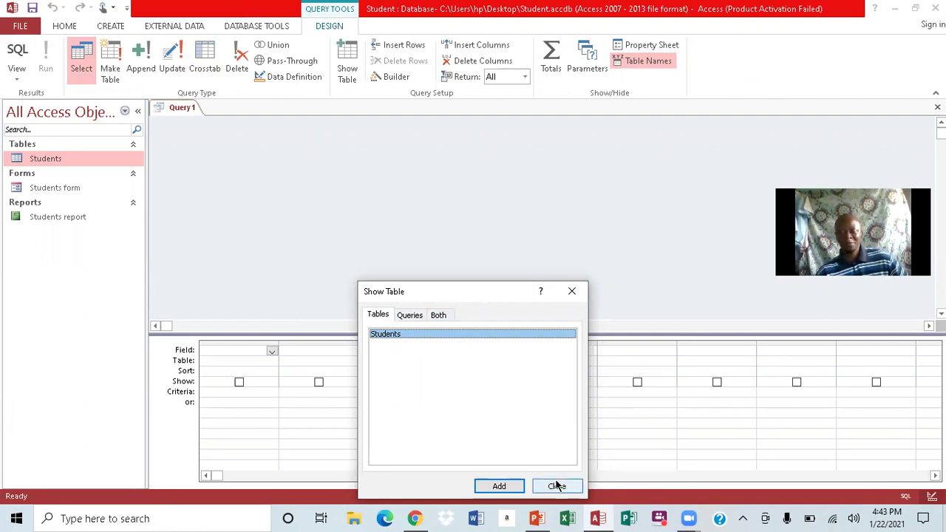
pyautogui.click(508, 483)
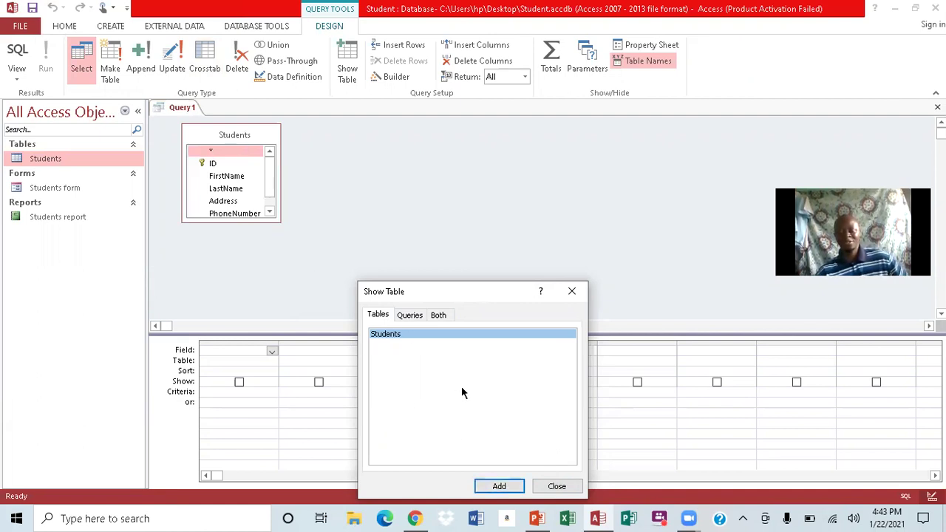
pyautogui.click(557, 485)
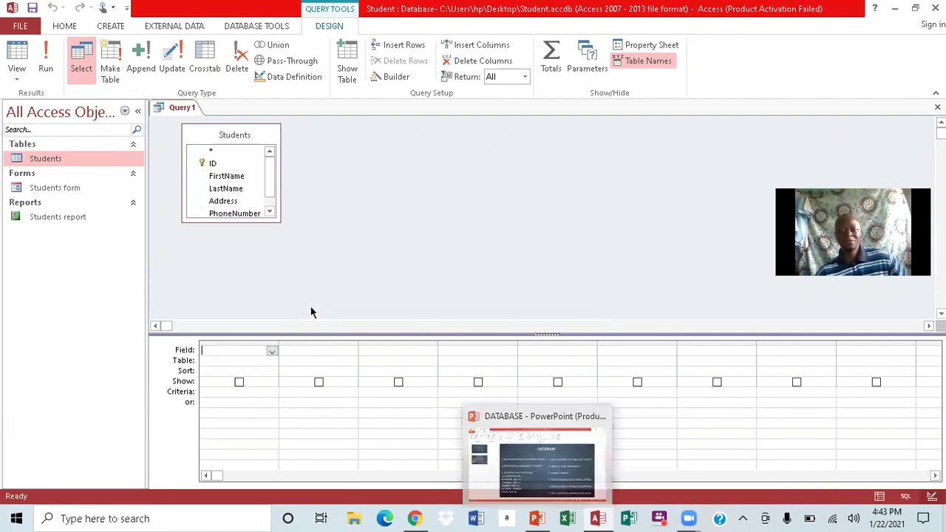
# - Add the ID, FirstName, LastName, Address, PhoneNumber and State fields to the query and run it
pyautogui.doubleClick(218, 164)
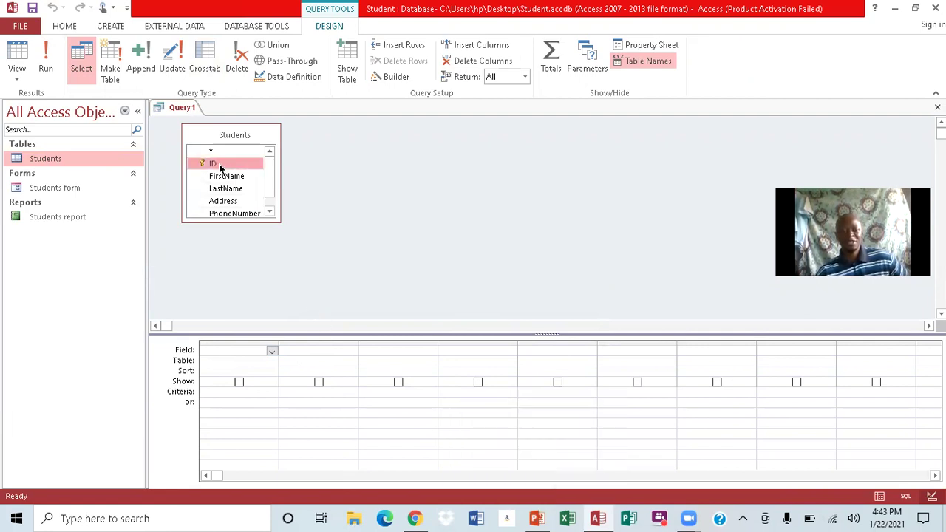
pyautogui.doubleClick(226, 176)
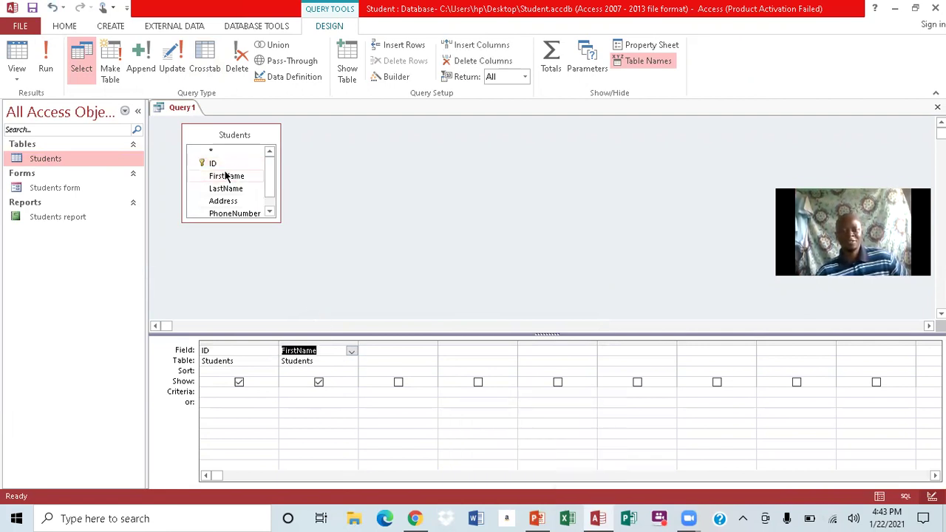
pyautogui.click(231, 191)
pyautogui.doubleClick(231, 190)
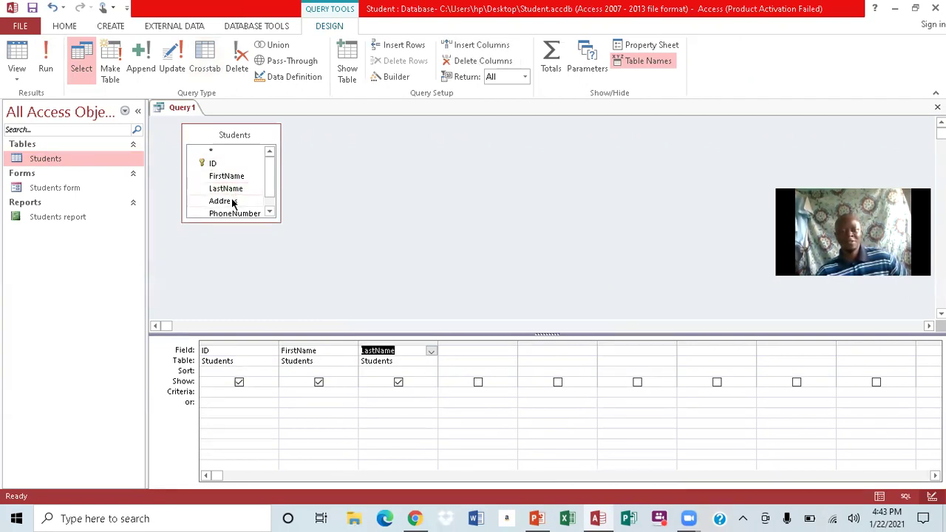
pyautogui.click(232, 202)
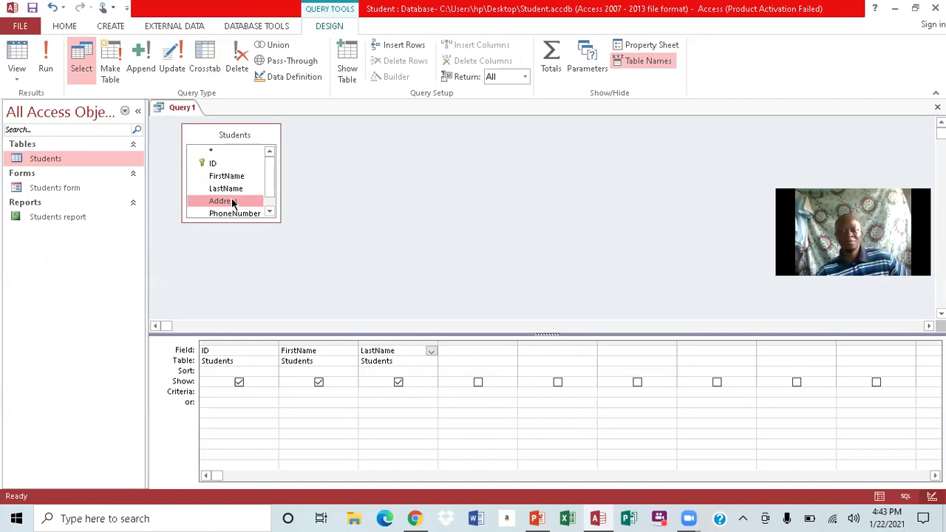
pyautogui.doubleClick(232, 202)
pyautogui.click(234, 213)
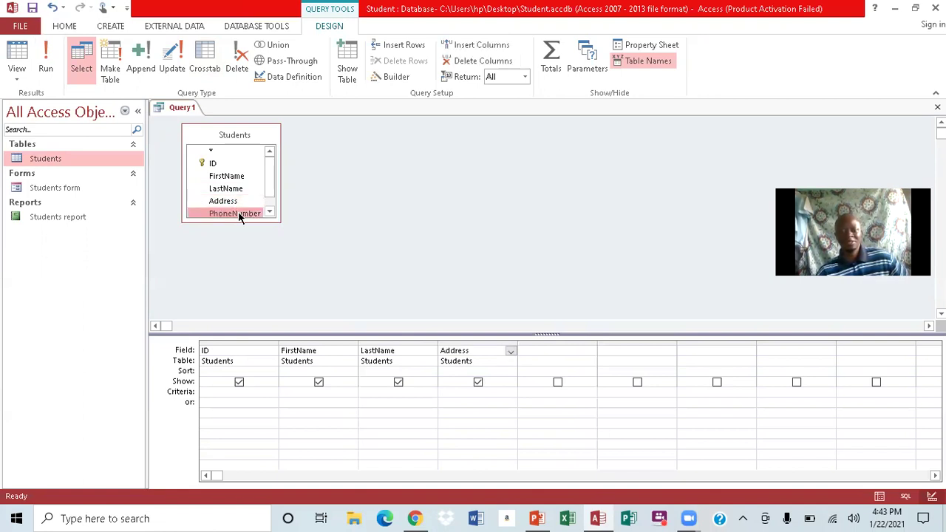
pyautogui.doubleClick(235, 213)
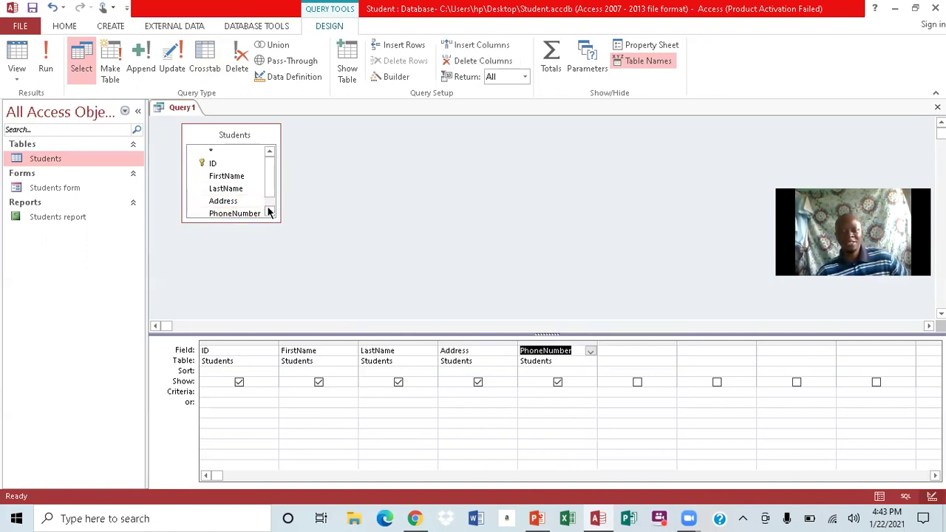
pyautogui.click(268, 212)
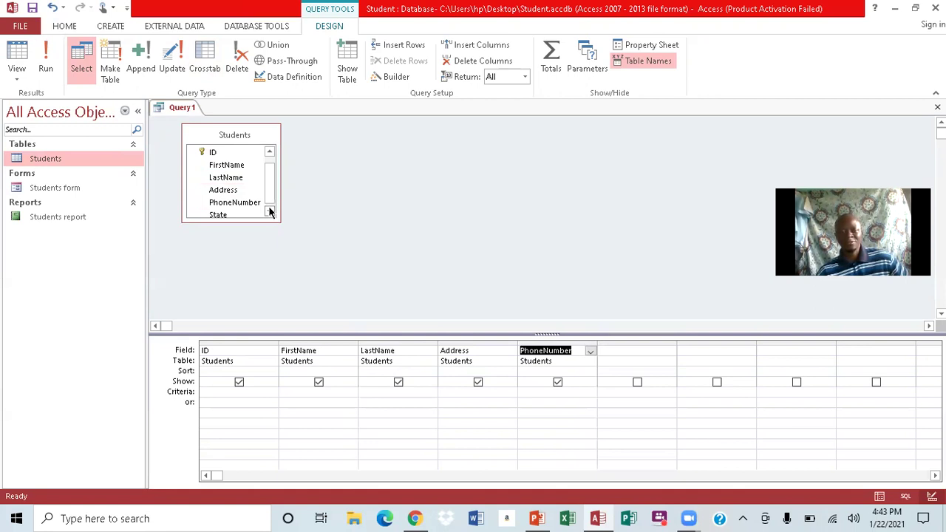
pyautogui.doubleClick(225, 212)
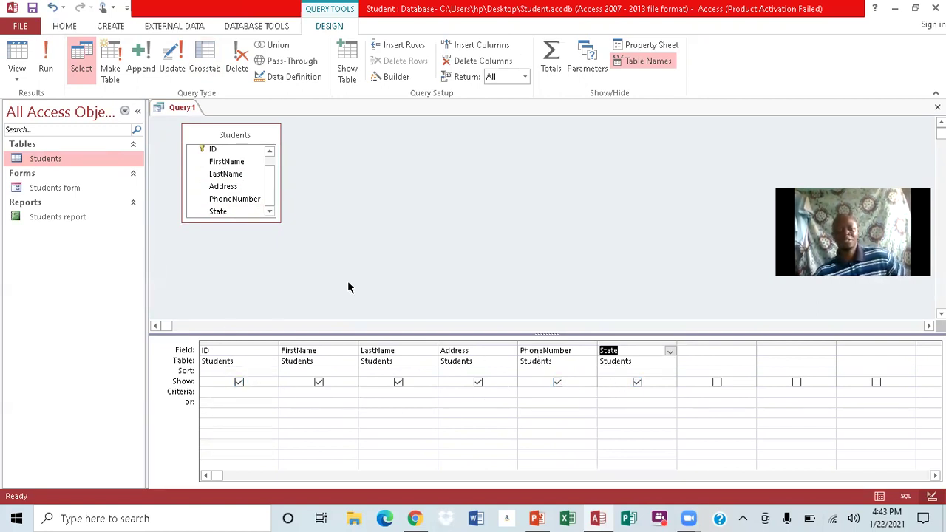
pyautogui.click(45, 68)
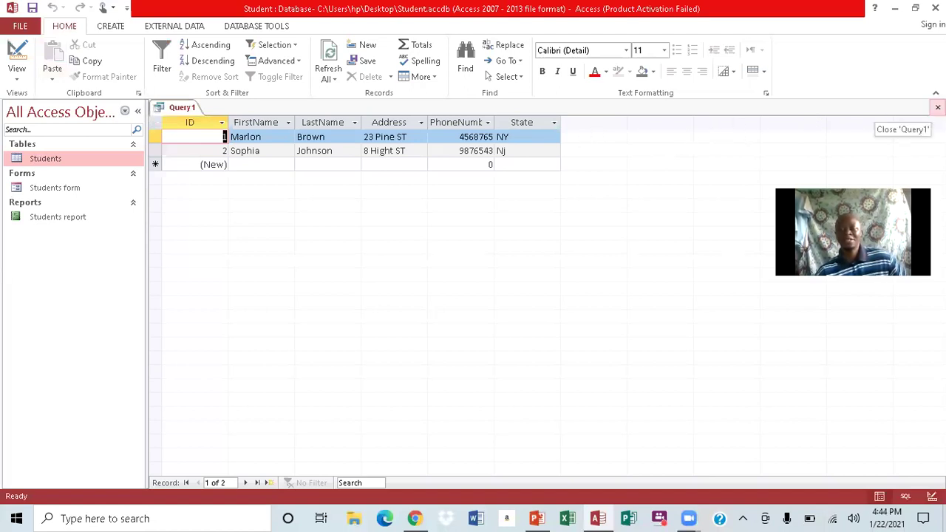
# - Close the query and save its design under the name student Query
pyautogui.click(936, 107)
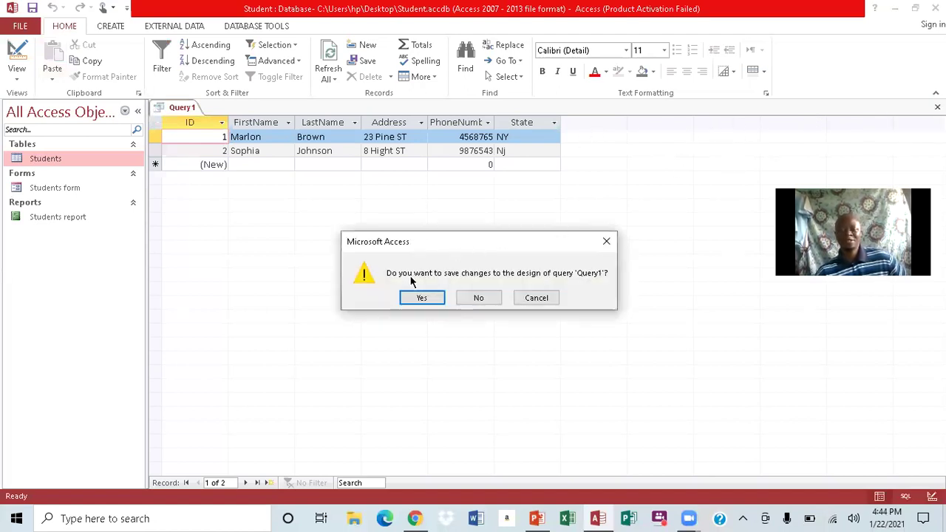
pyautogui.click(425, 297)
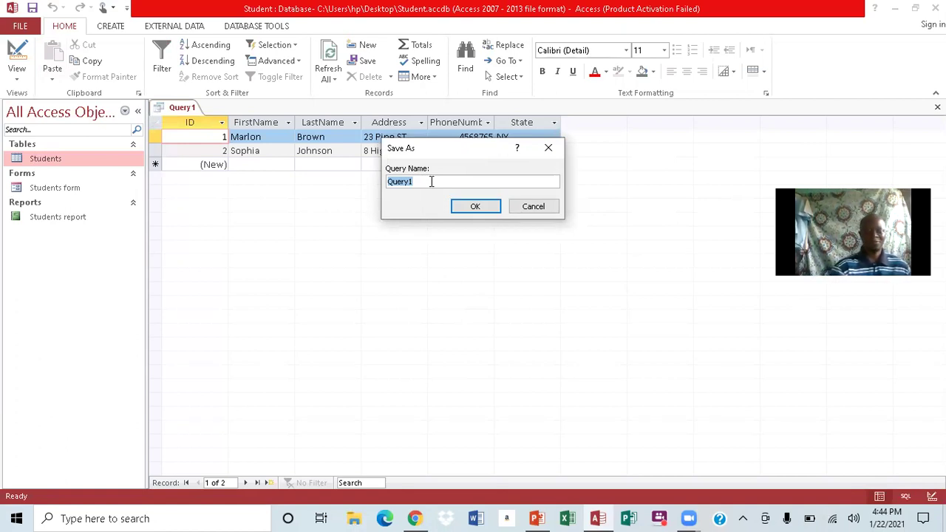
pyautogui.click(432, 181)
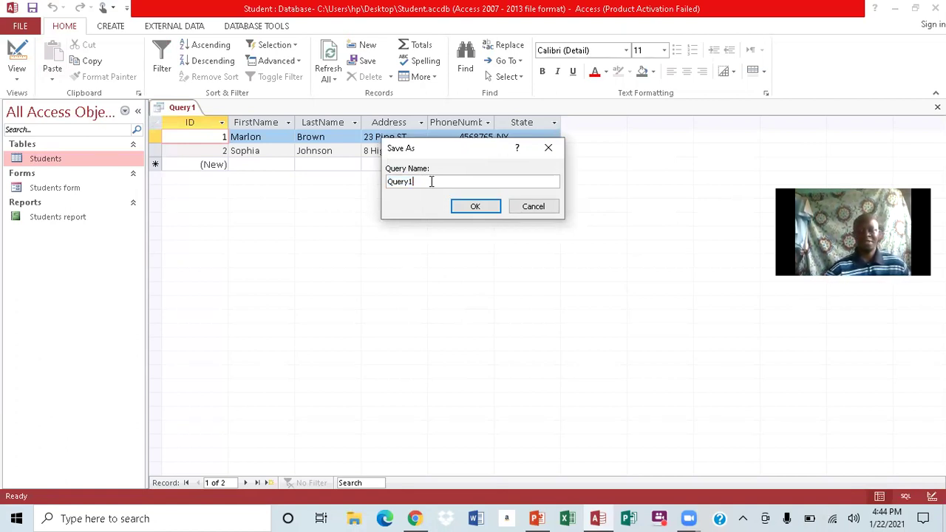
pyautogui.press('BackSpace')
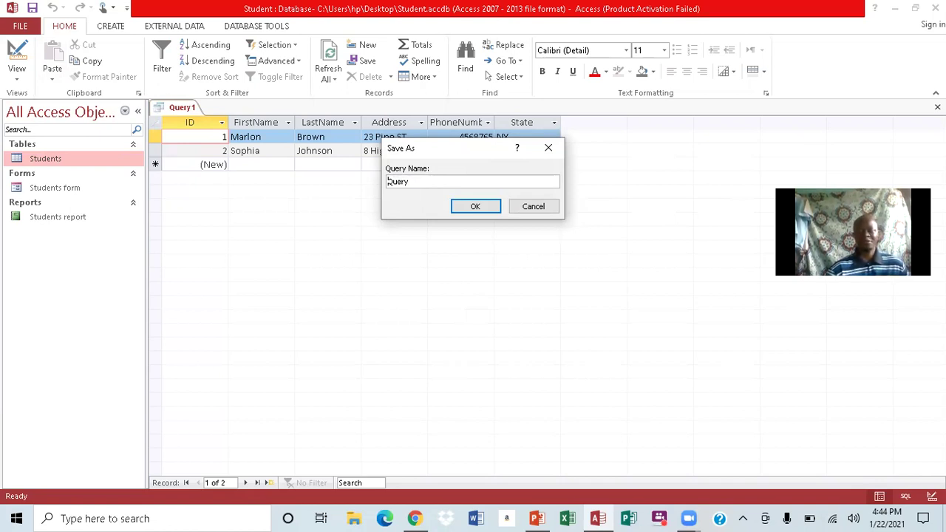
pyautogui.write('student')
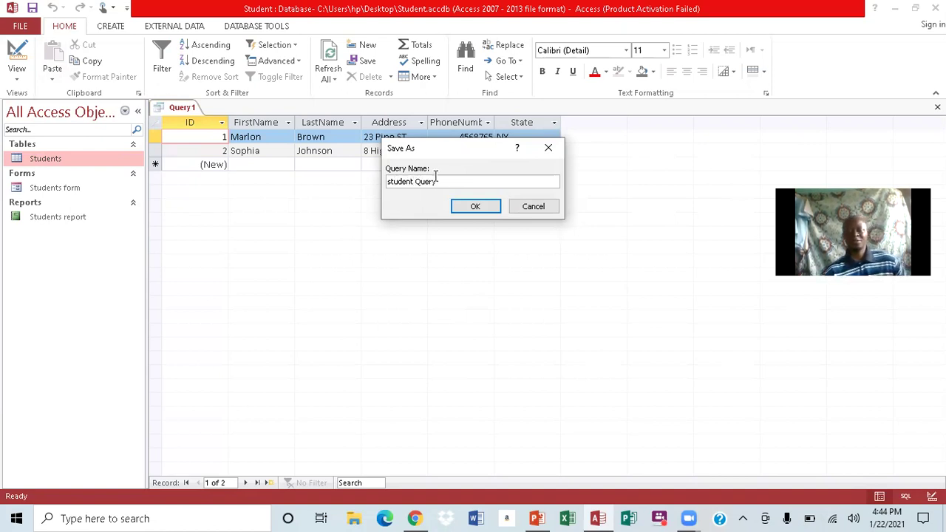
pyautogui.click(461, 206)
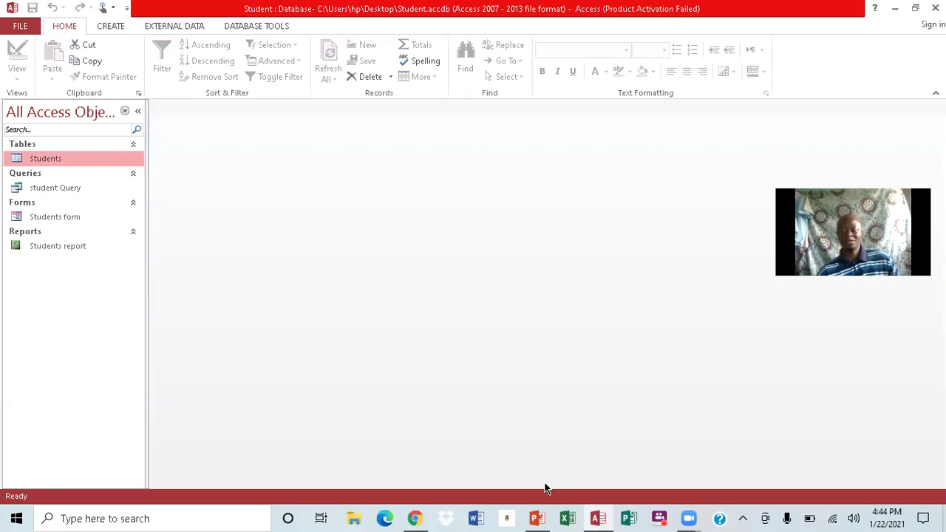
# - Switch to PowerPoint to check the next task on the DATABASE slide
pyautogui.hotkey('alt', 'Tab')
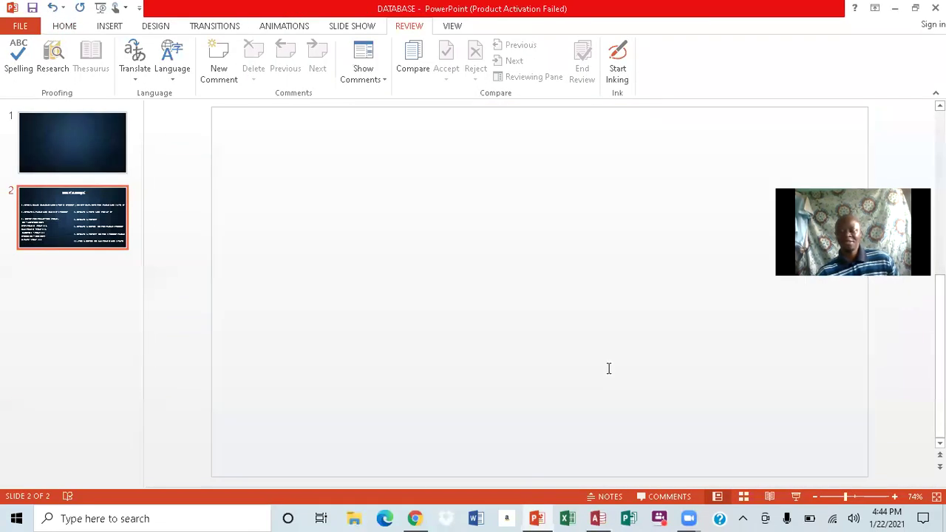